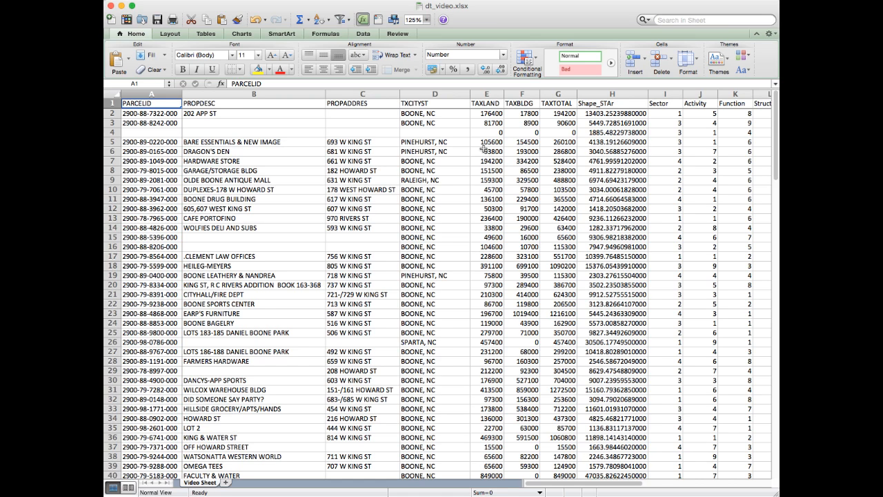
Step: Review the header cells from PROPDESC through Shape_STAr in the parcel sheet's first row
left_click(227, 103)
left_click(345, 103)
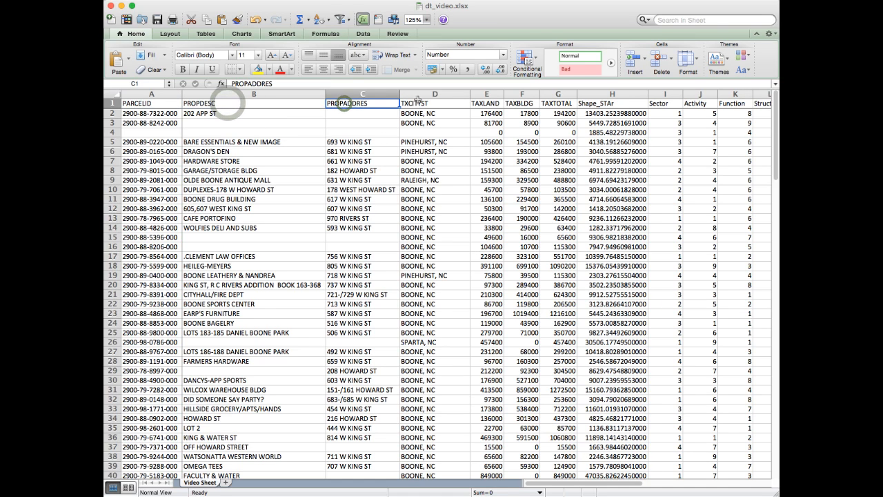
left_click(431, 103)
left_click(486, 103)
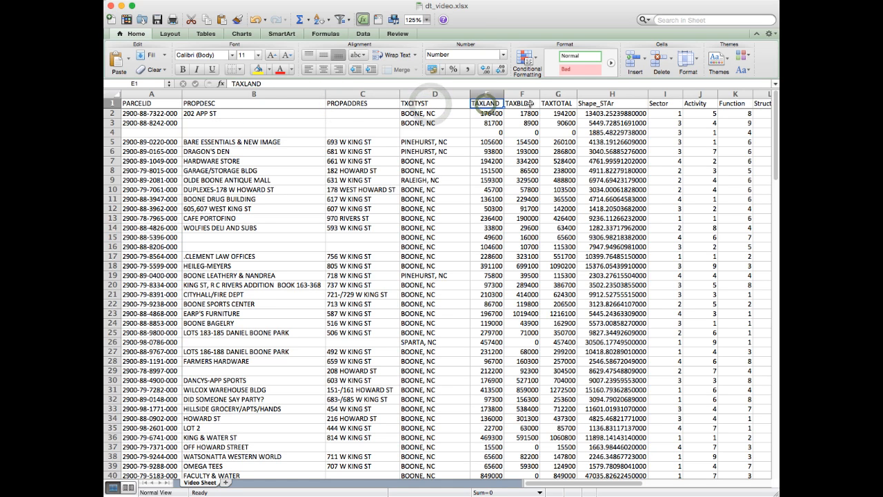
left_click(525, 103)
left_click(559, 102)
left_click(597, 102)
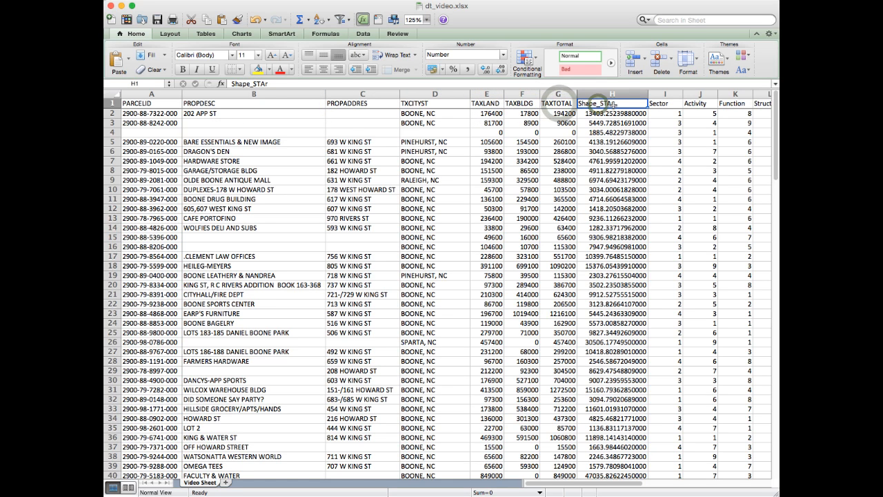
Step: Review the Activity, Function, Structure, Site and Ownership header cells
scroll(567, 220, "right", 3)
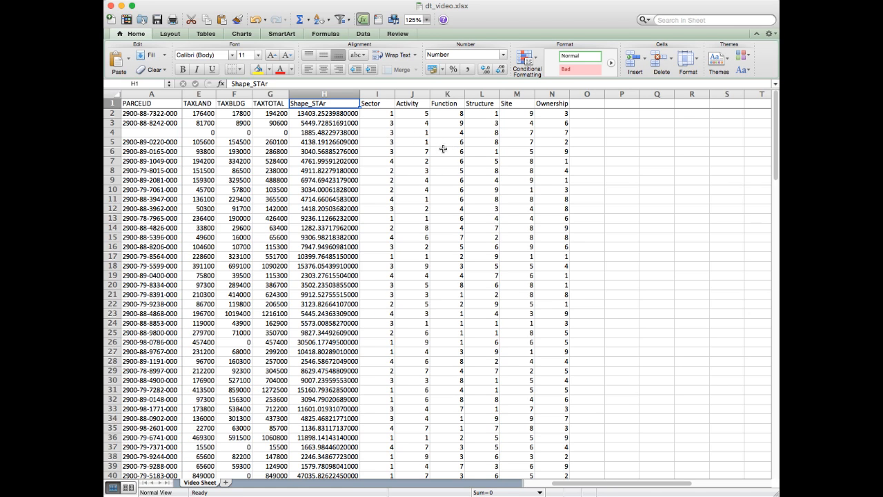
left_click(406, 104)
left_click(449, 106)
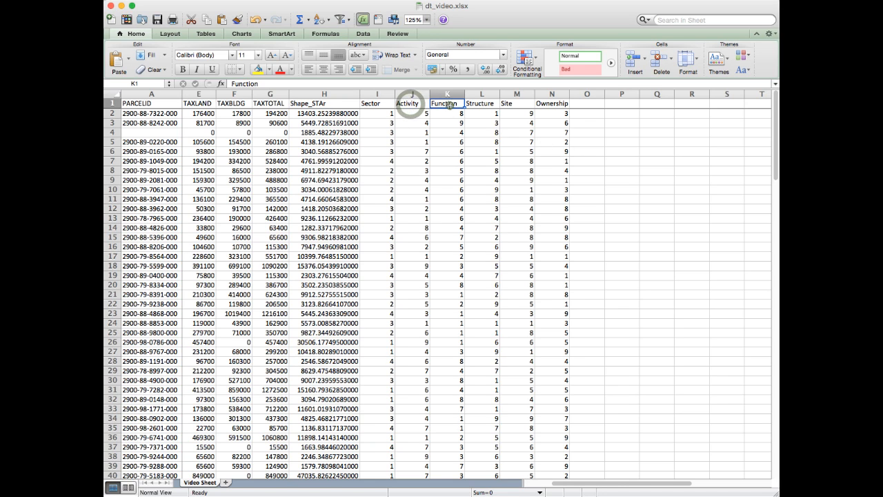
left_click(485, 107)
left_click(523, 104)
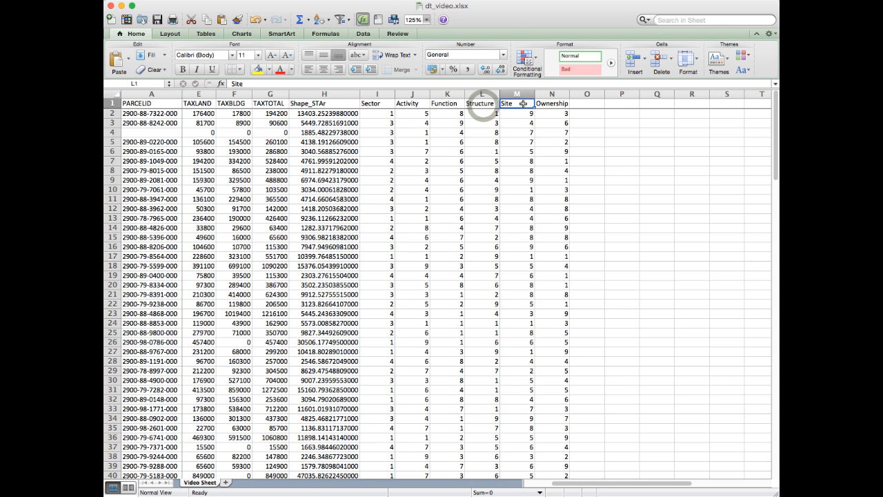
left_click(554, 105)
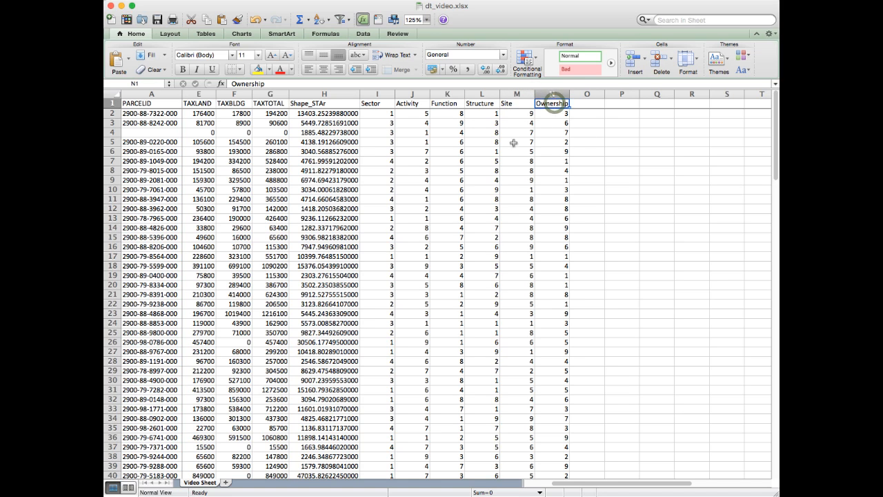
Step: Compare the codes in the Activity through Ownership columns with those in the Sector column
left_click_drag(411, 95, 537, 94)
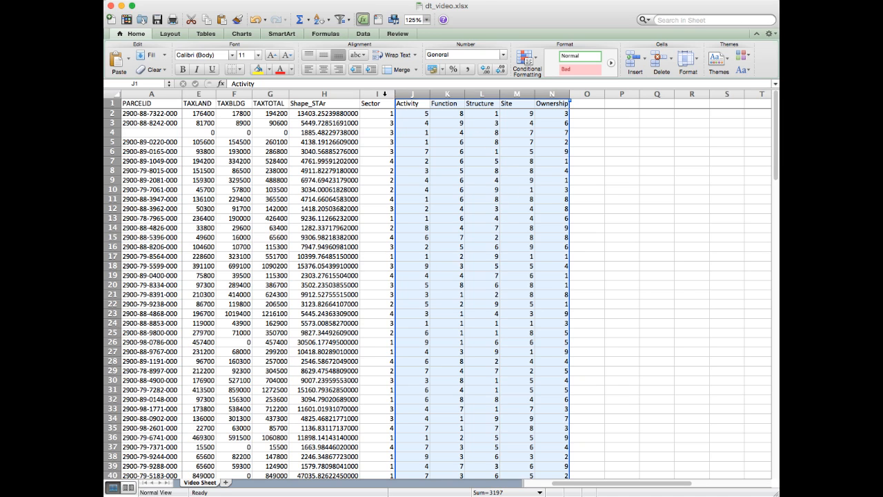
left_click(384, 97)
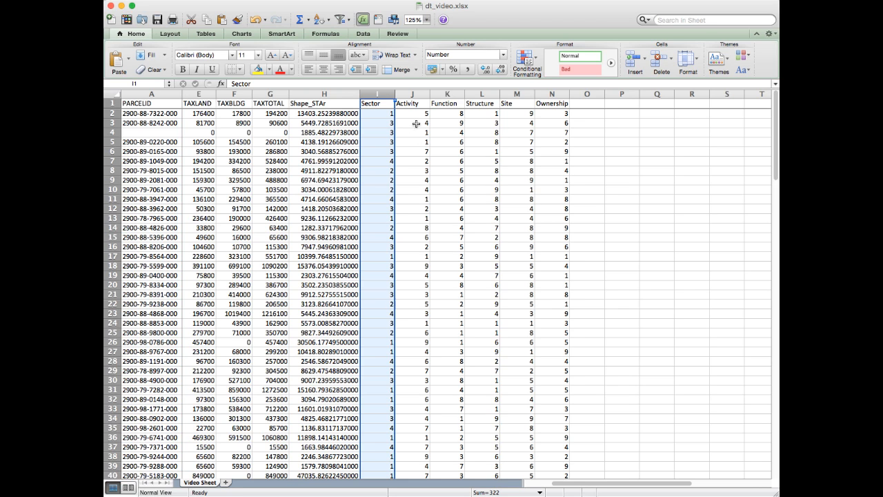
left_click_drag(410, 94, 551, 94)
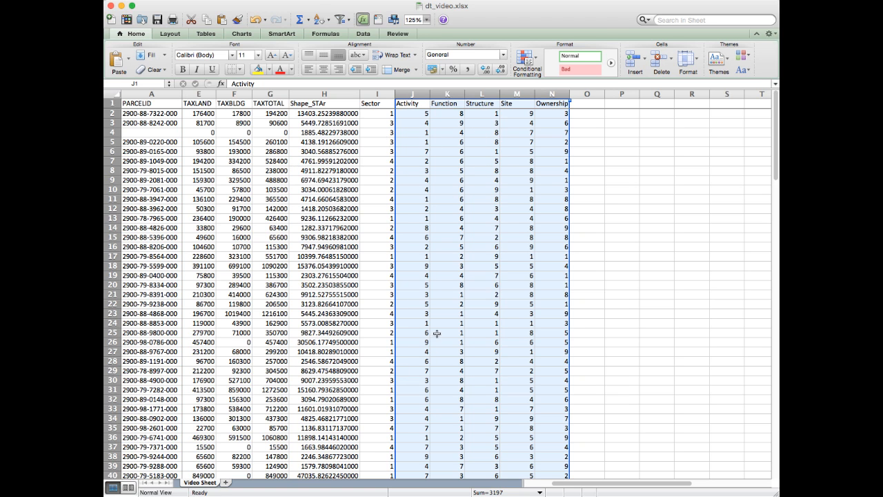
left_click(381, 113)
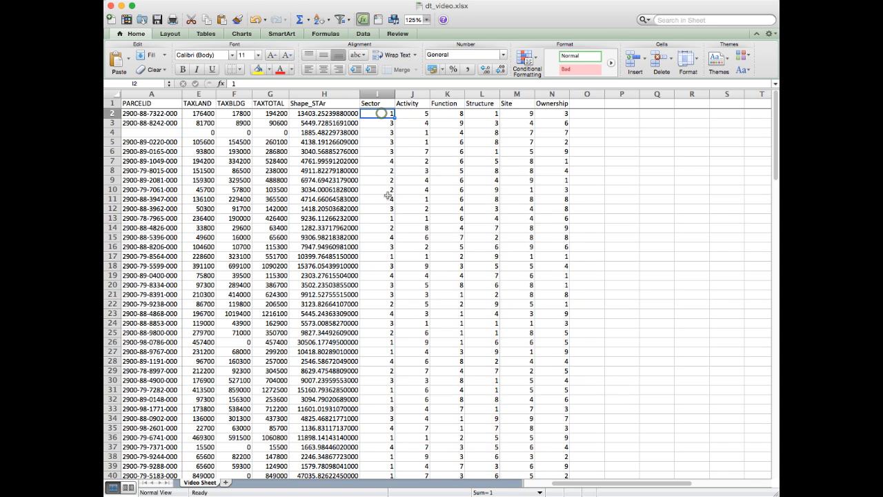
Step: Inspect the header row and check whether it stays in view while looking down the parcel records
scroll(391, 189, "left", 3)
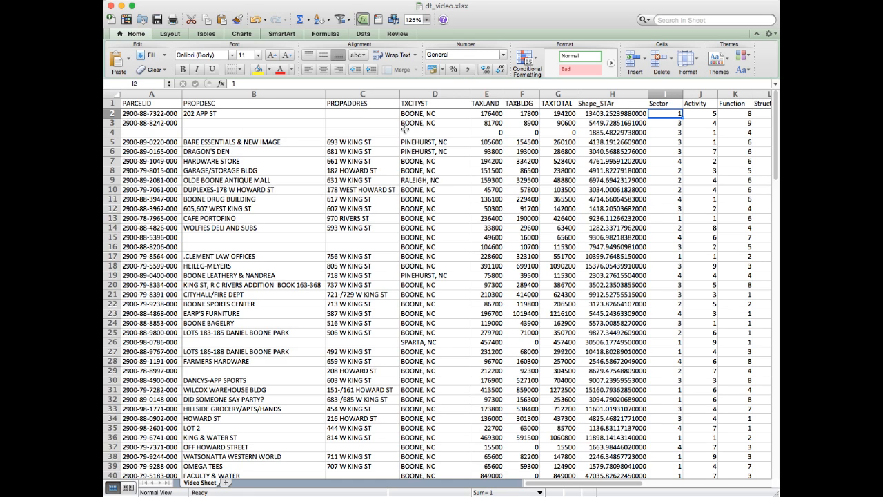
left_click(110, 103)
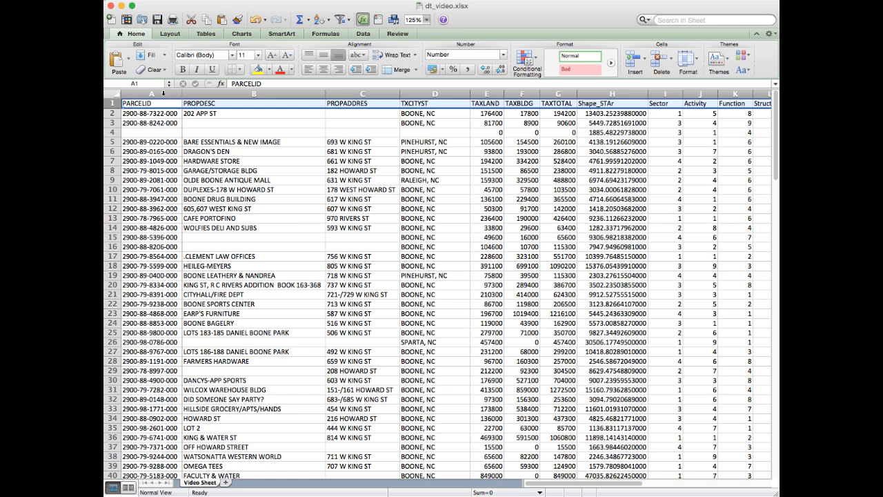
left_click(309, 219)
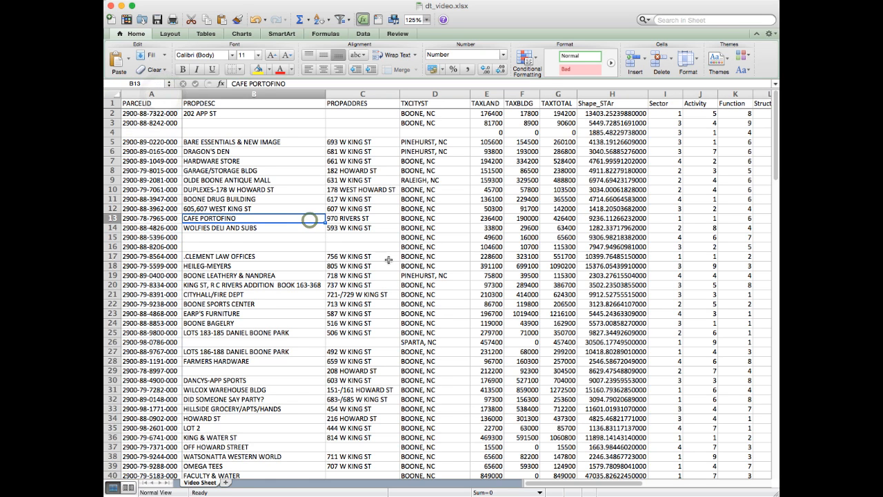
scroll(390, 258, "down", 2)
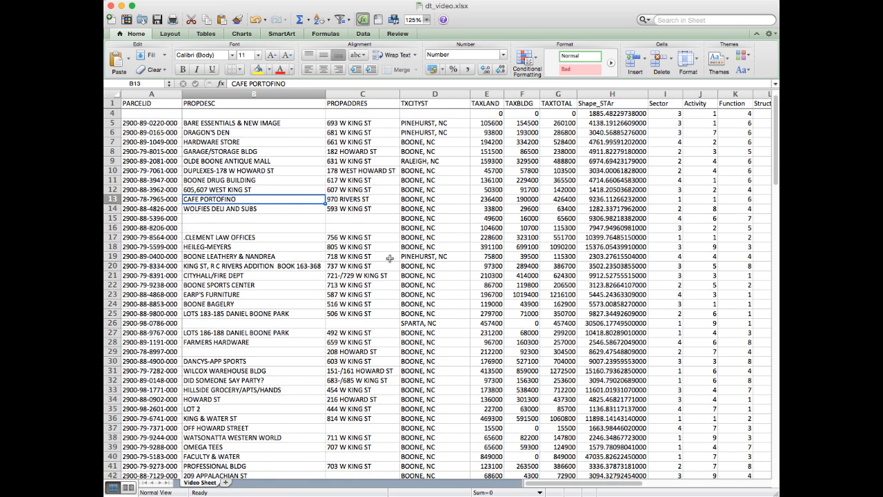
scroll(389, 258, "down", 3)
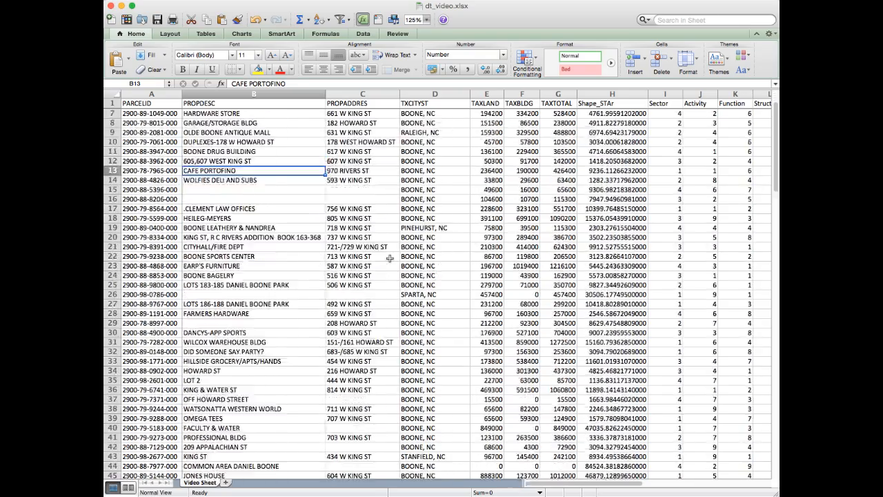
scroll(390, 258, "down", 5)
scroll(390, 258, "up", 10)
scroll(389, 258, "down", 7)
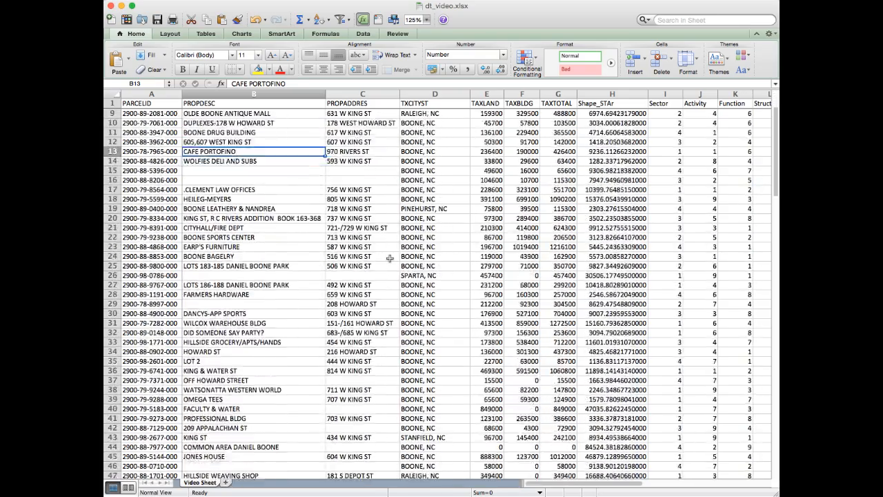
scroll(389, 258, "up", 7)
Step: Check whether the PARCELID column stays in view while looking across the sheet to the Ownership column
scroll(418, 219, "right", 2)
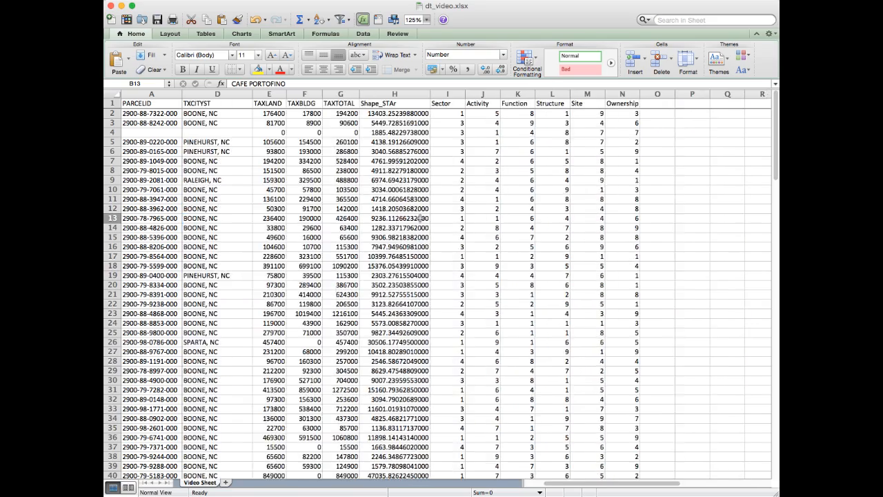
scroll(419, 218, "left", 2)
scroll(419, 219, "right", 2)
scroll(418, 219, "left", 2)
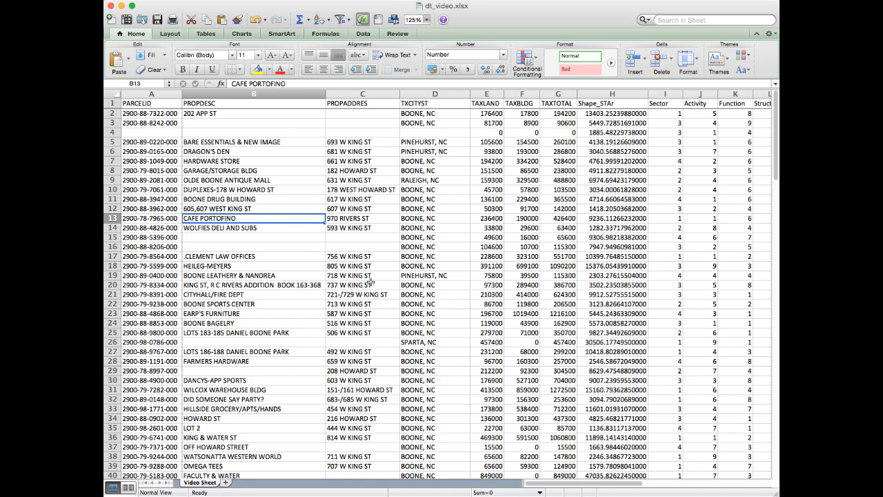
scroll(372, 281, "down", 2)
scroll(371, 281, "up", 2)
scroll(475, 280, "right", 4)
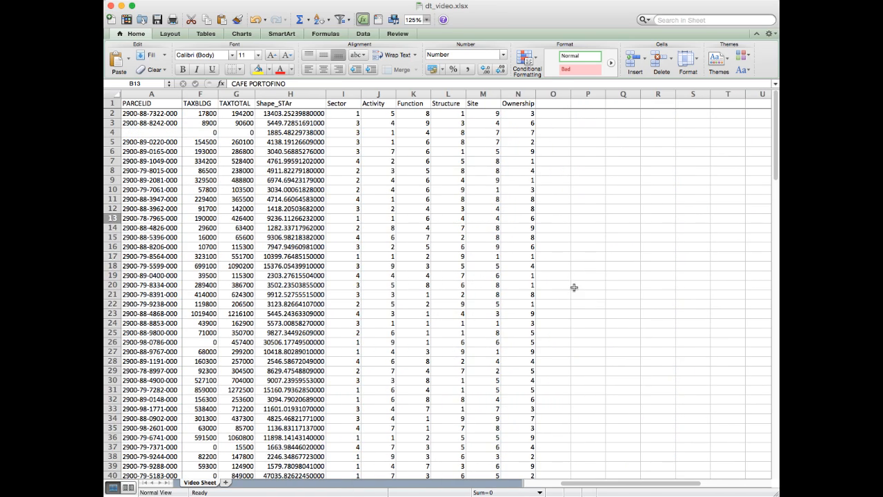
Step: Examine the TAXLAND, TAXBLDG and TAXTOTAL columns, and the Shape_STAr area column beside them
scroll(594, 289, "left", 2)
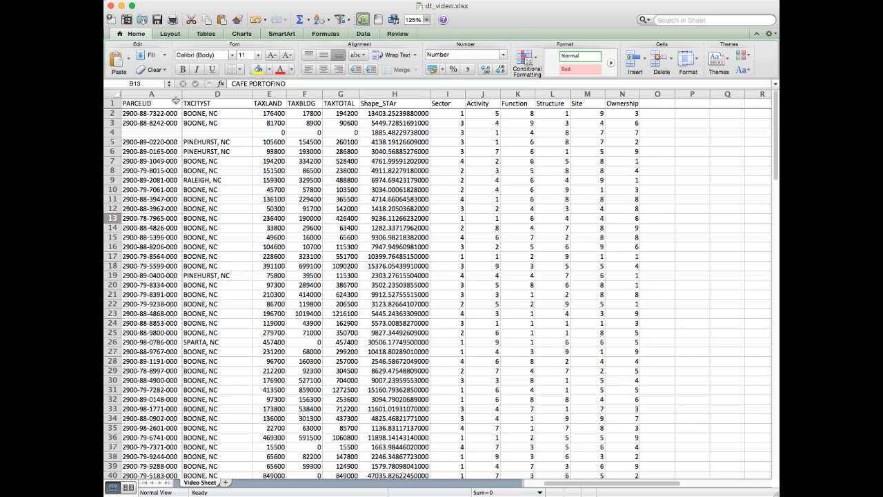
left_click(268, 93)
left_click_drag(267, 93, 341, 92)
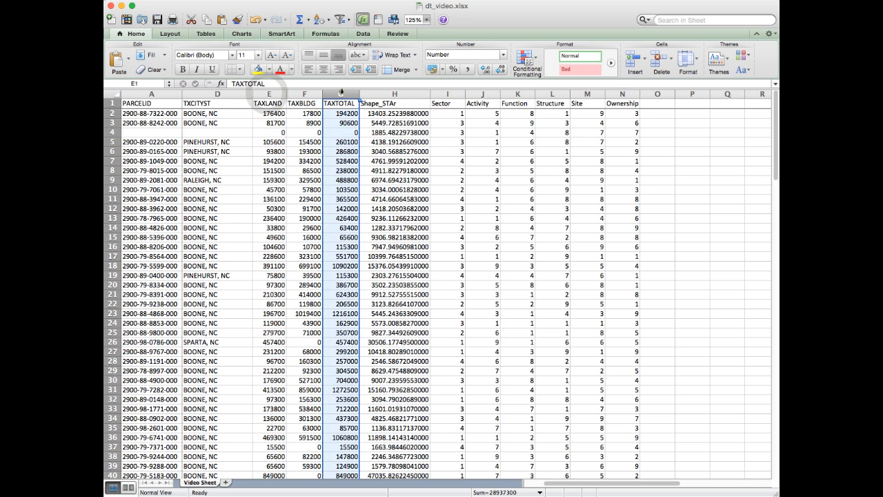
left_click(340, 91)
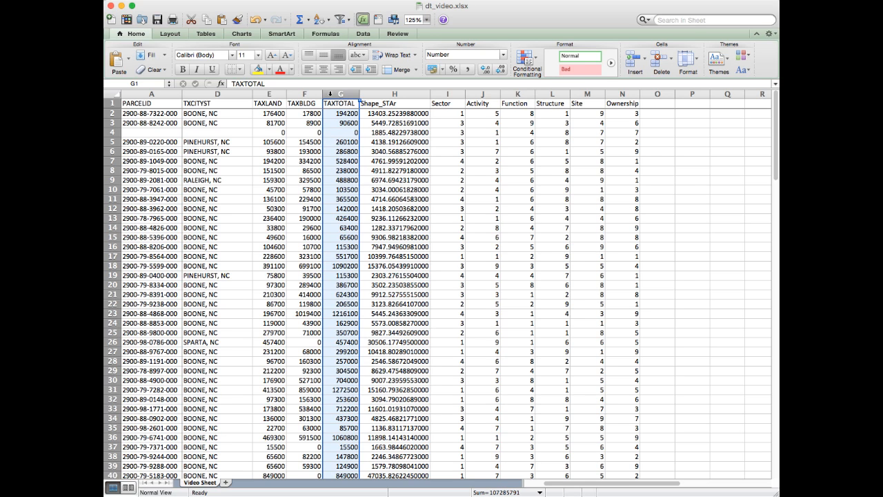
left_click_drag(269, 93, 339, 93)
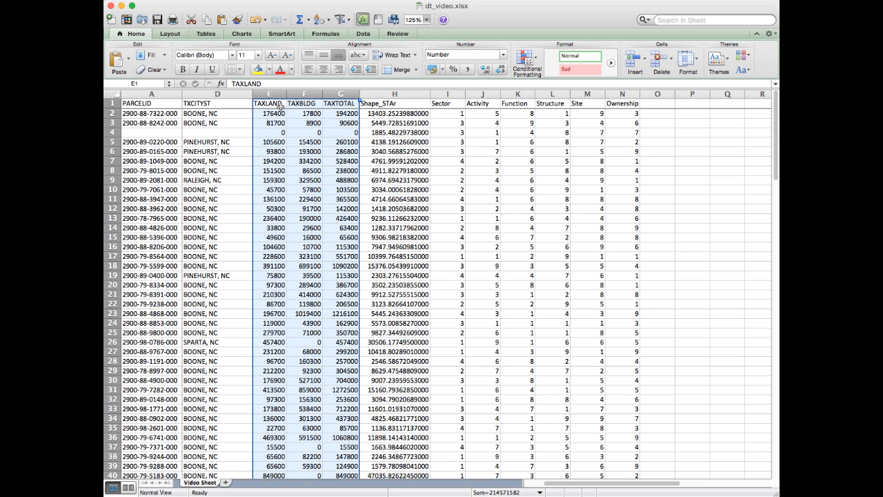
left_click(336, 103)
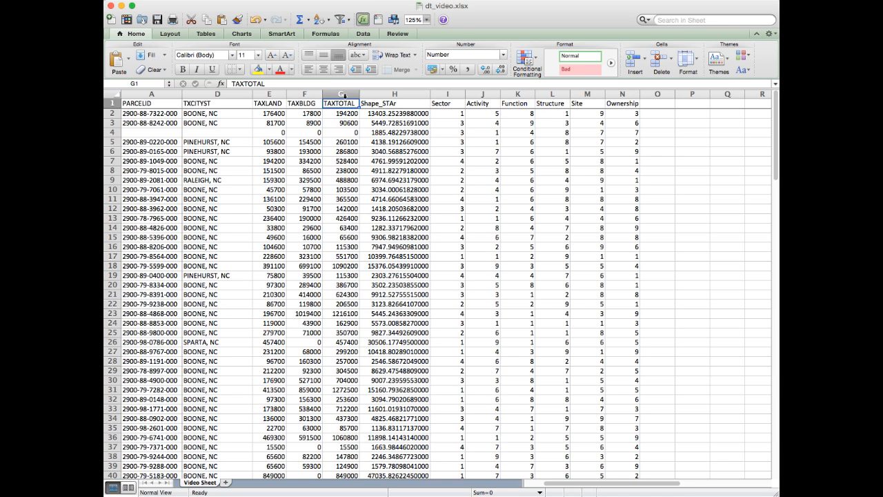
left_click(269, 94)
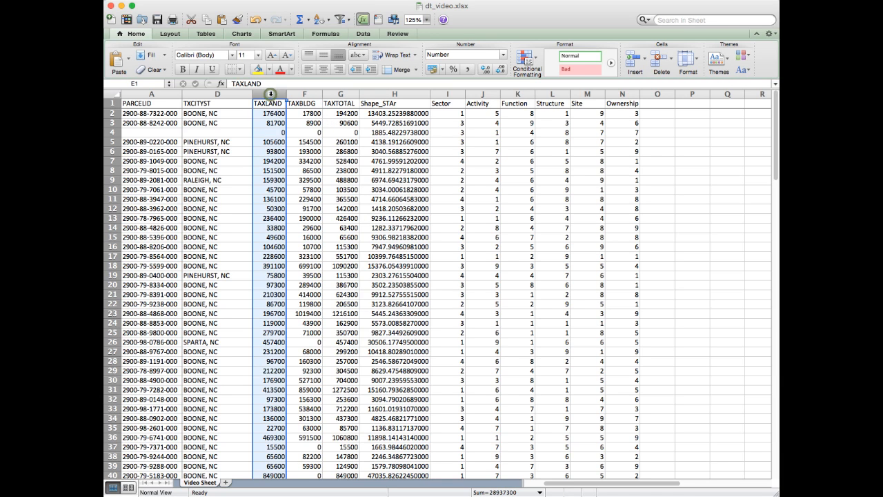
left_click(349, 94)
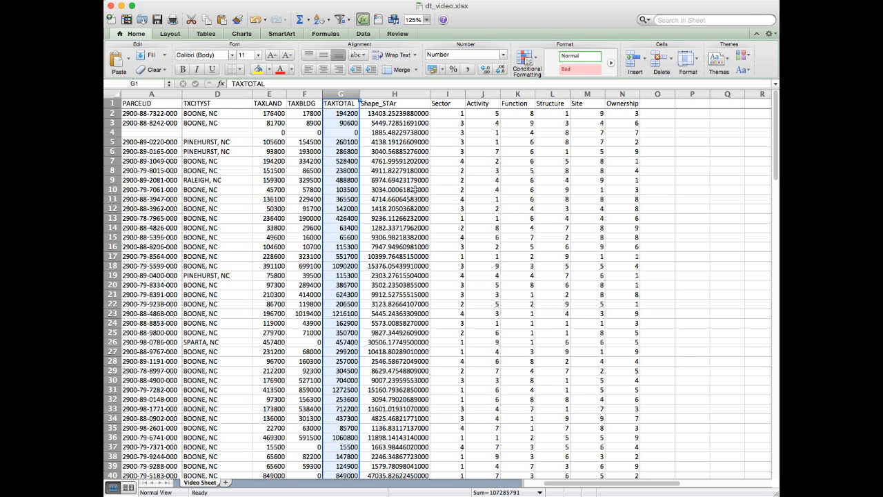
left_click(388, 92)
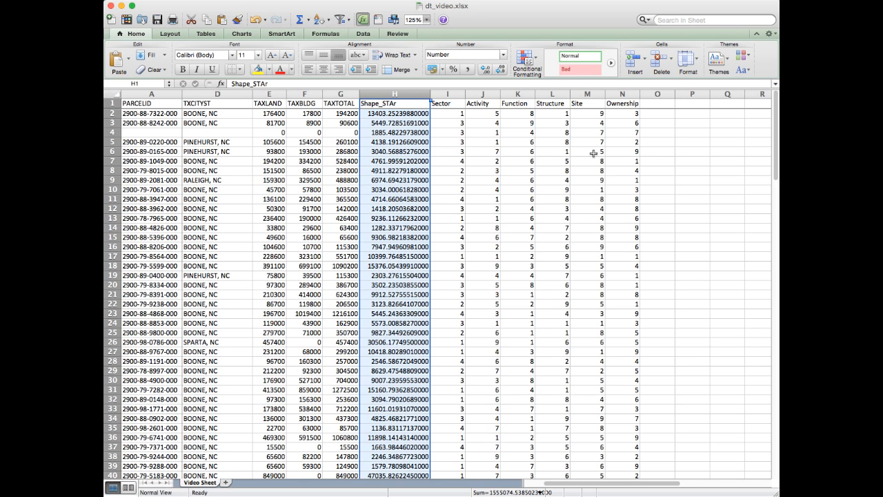
Step: Enter the heading T_Value in cell O1, directly after the Ownership column
left_click(655, 103)
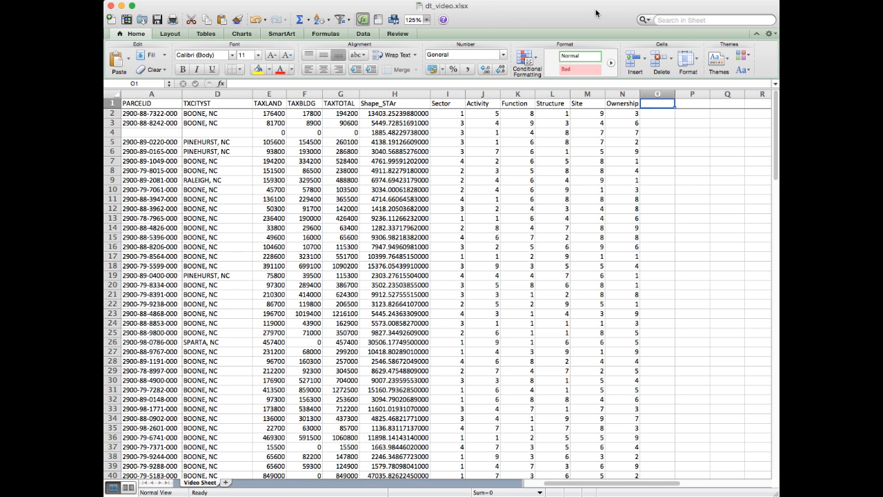
type("Total Value")
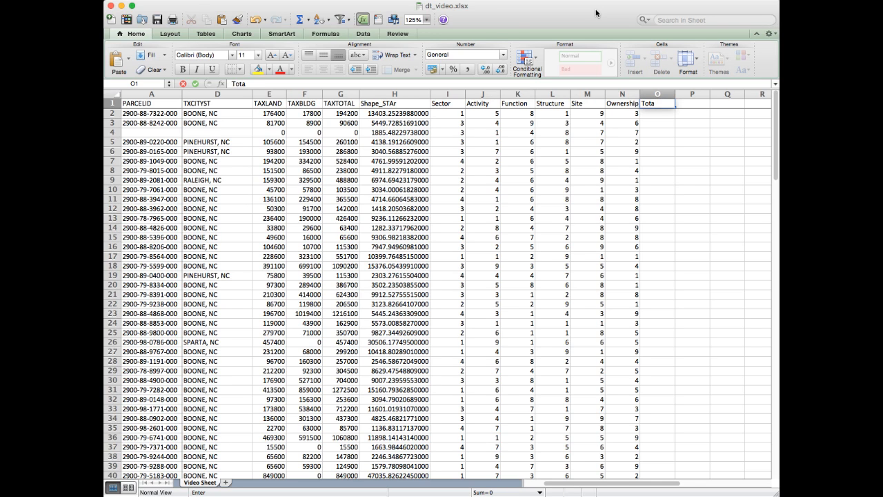
key("BackSpace")
key("BackSpace")
key("BackSpace")
key("BackSpace")
key("BackSpace")
key("BackSpace")
key("BackSpace")
key("BackSpace")
key("BackSpace")
key("BackSpace")
type("_Value")
key("Return")
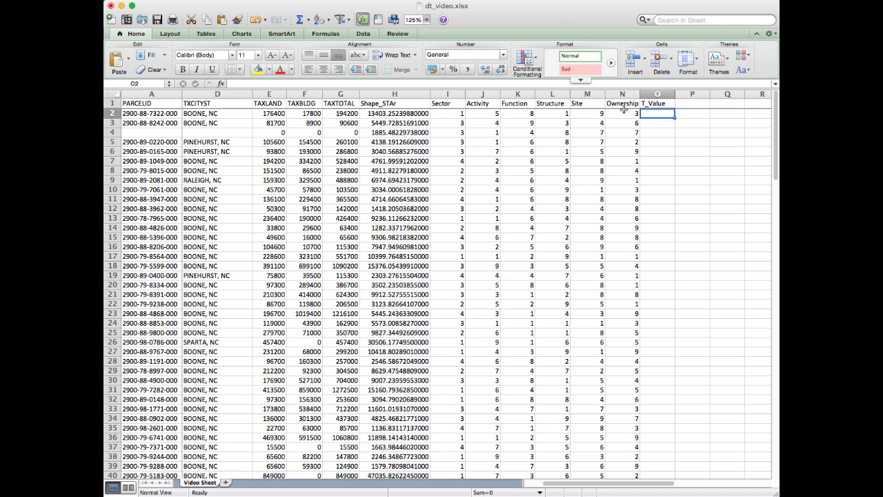
Step: Inspect the T_Value heading and its first empty cell, as well as the TAXTOTAL and Shape_STAr headings
left_click(651, 103)
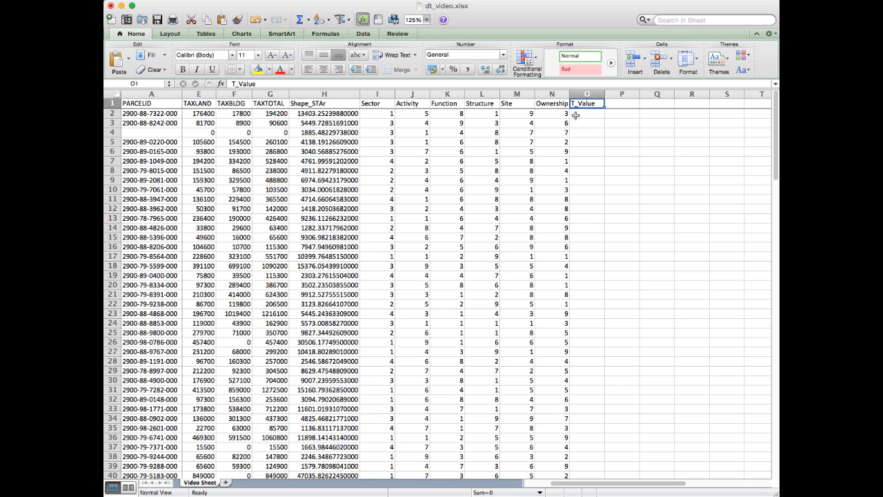
left_click(586, 115)
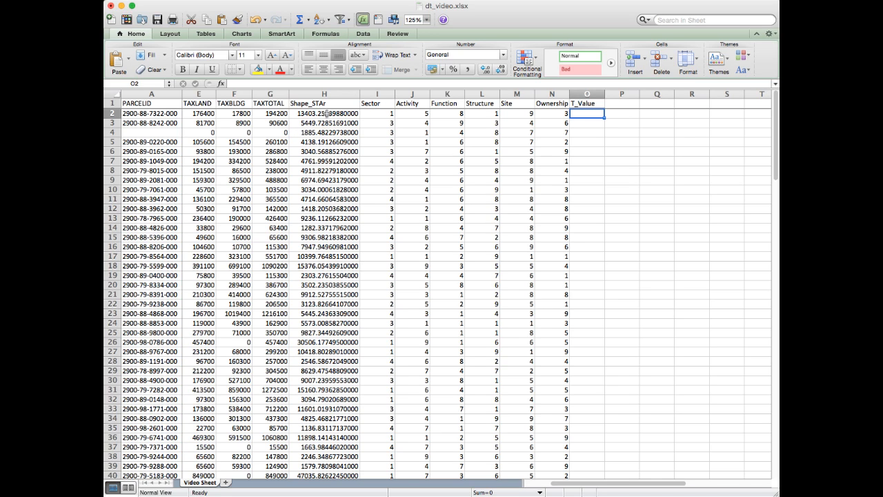
left_click(269, 103)
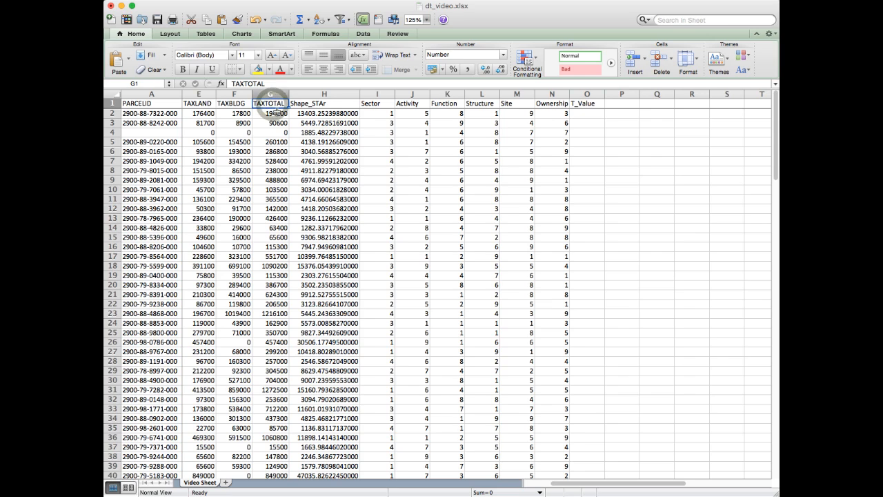
left_click(324, 103)
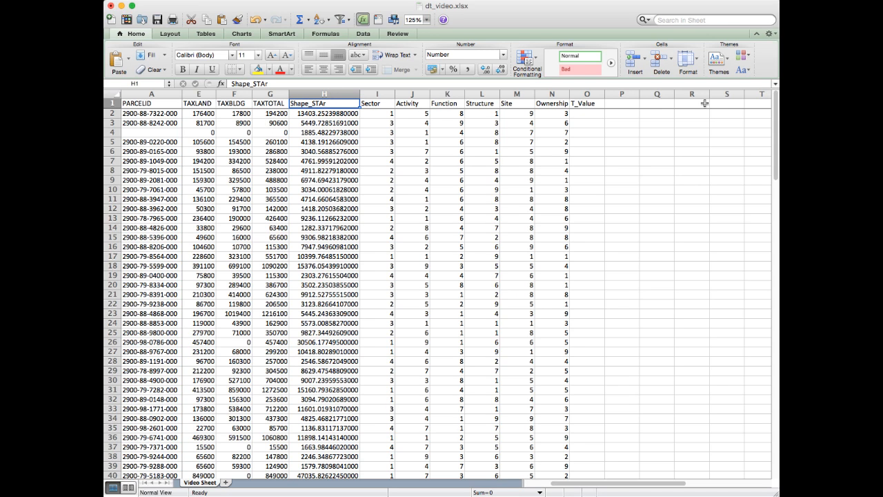
Step: Enter the formula =G2/H2 in cell O2 to divide TAXTOTAL by Shape_STAr for the first parcel
left_click(585, 114)
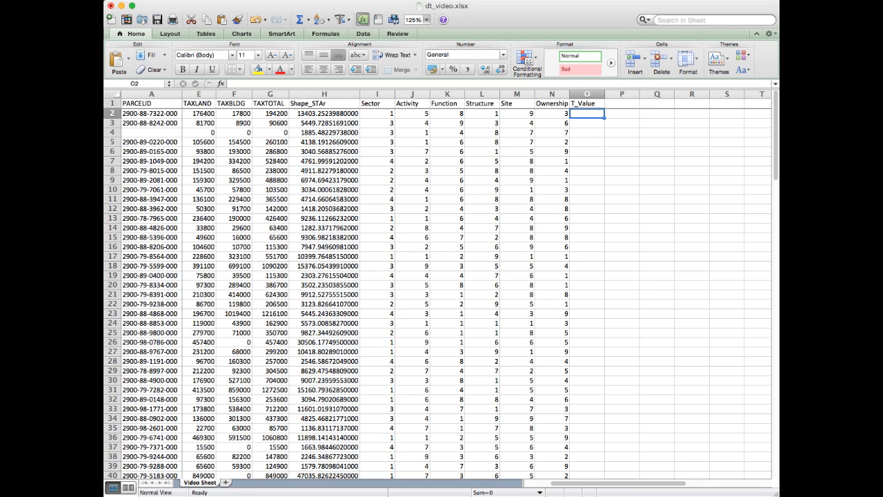
type("=")
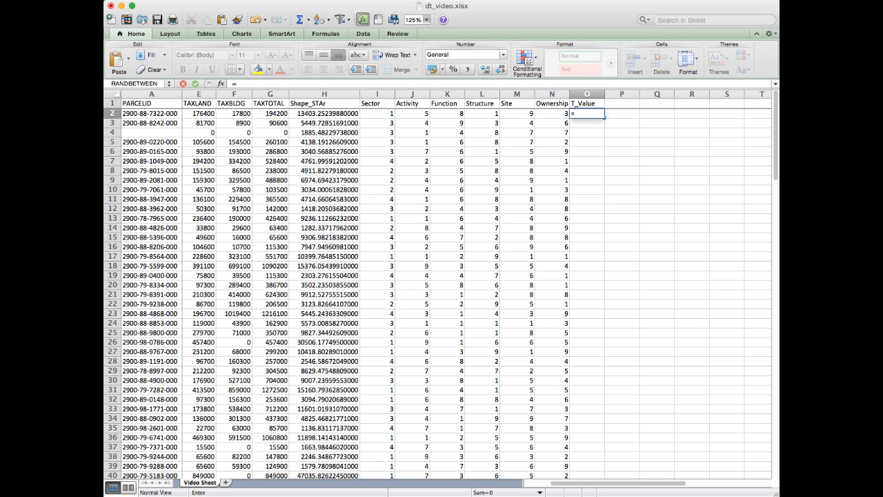
left_click(269, 113)
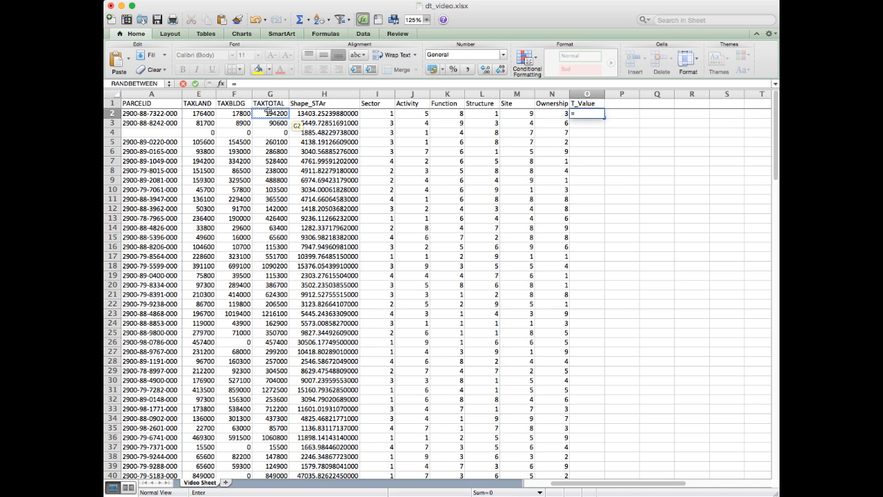
left_click(272, 113)
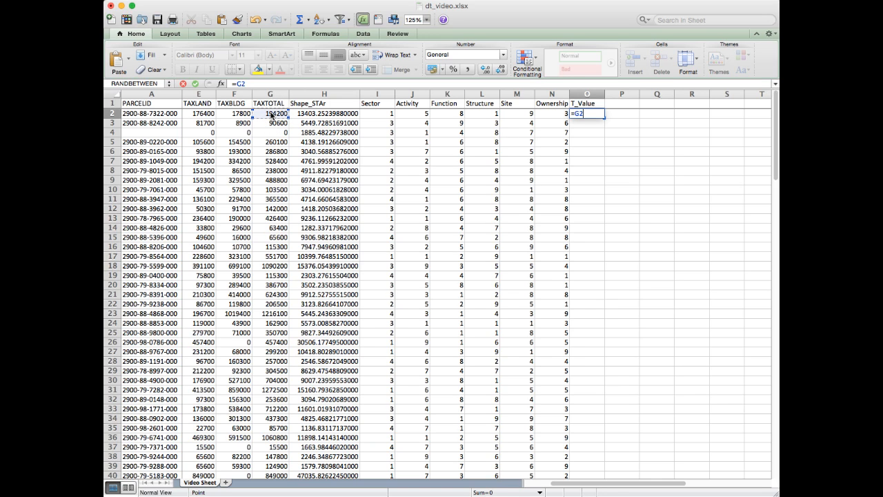
type("/")
left_click(331, 114)
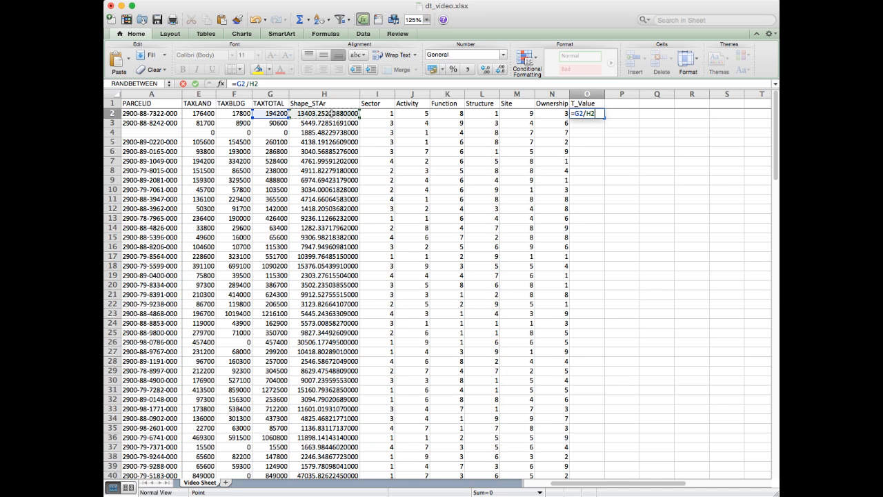
key("Return")
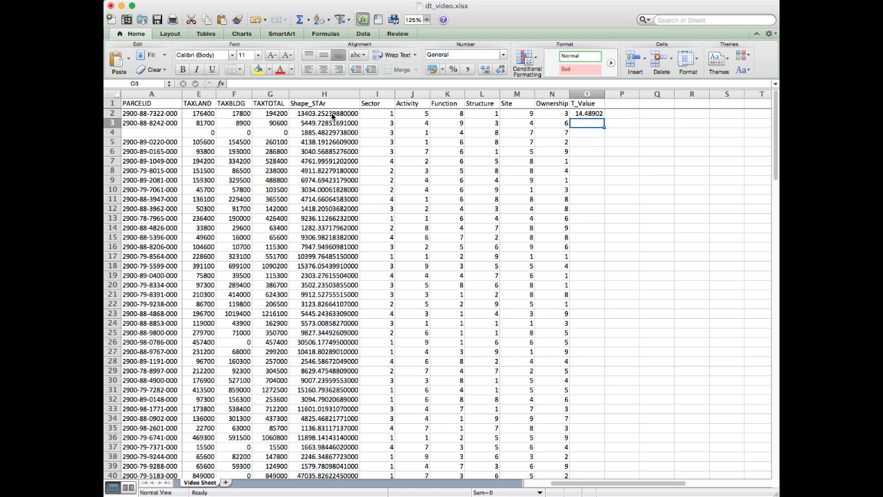
Step: Inspect the formula in the first T_Value cell, O2, and the cells it references
key("Up")
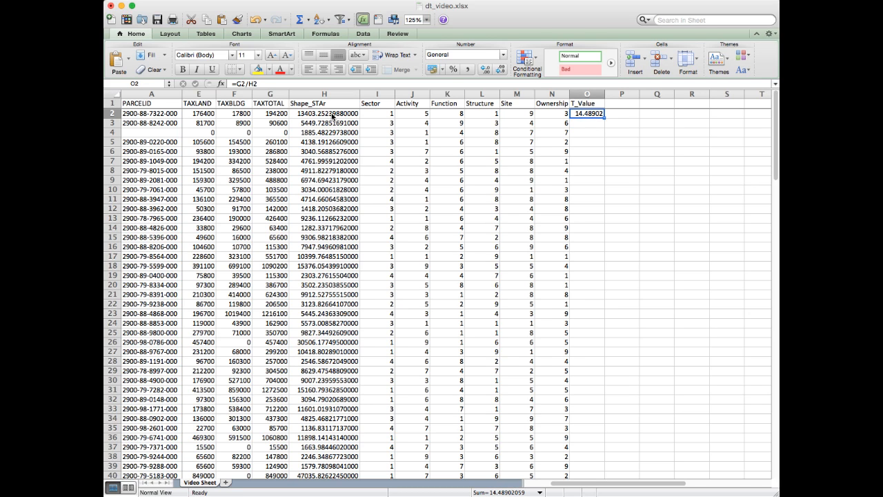
left_click(585, 113)
left_click(262, 84)
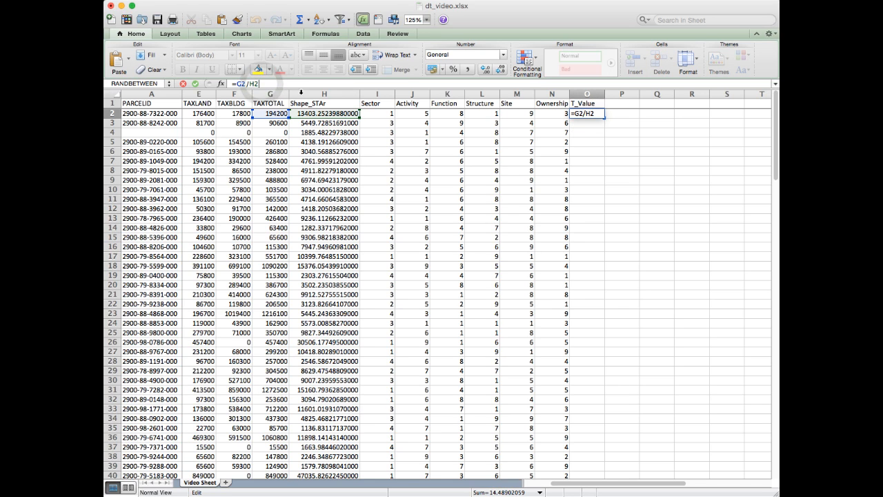
left_click(584, 115)
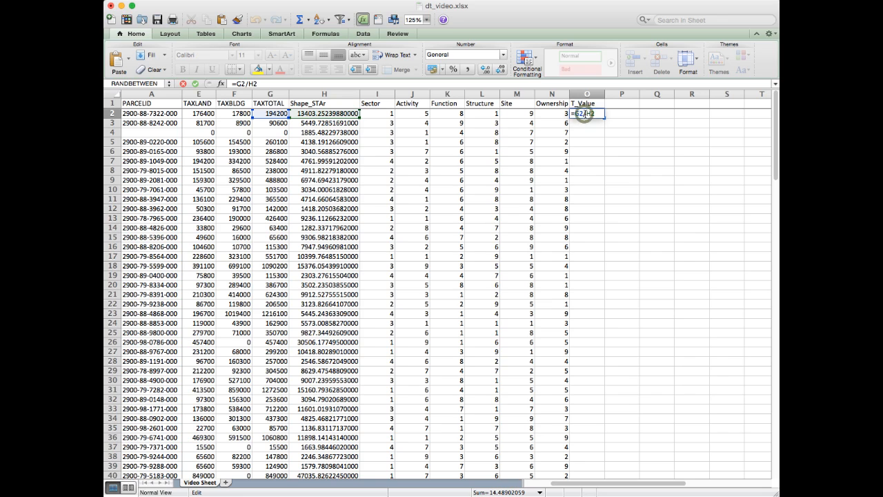
key("Return")
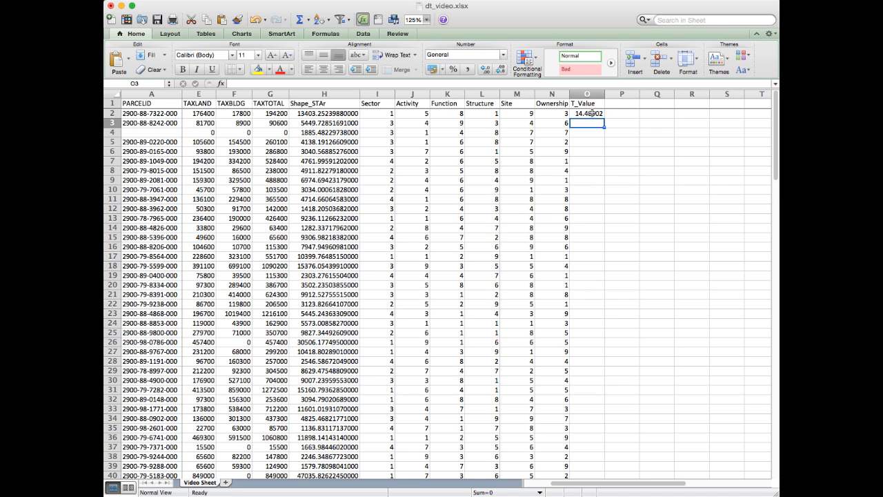
Step: Fill the T_Value formula from O2 down to row 131 and apply the Accounting number format to it
left_click(591, 113)
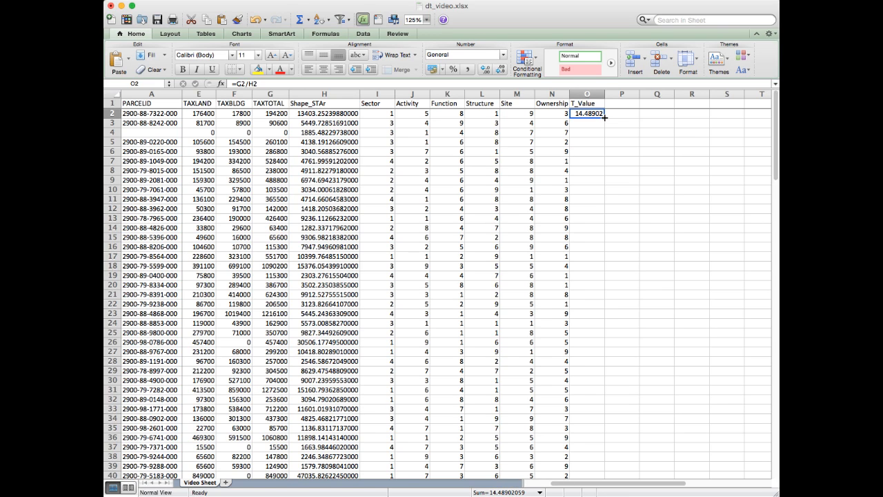
left_click_drag(604, 117, 592, 289)
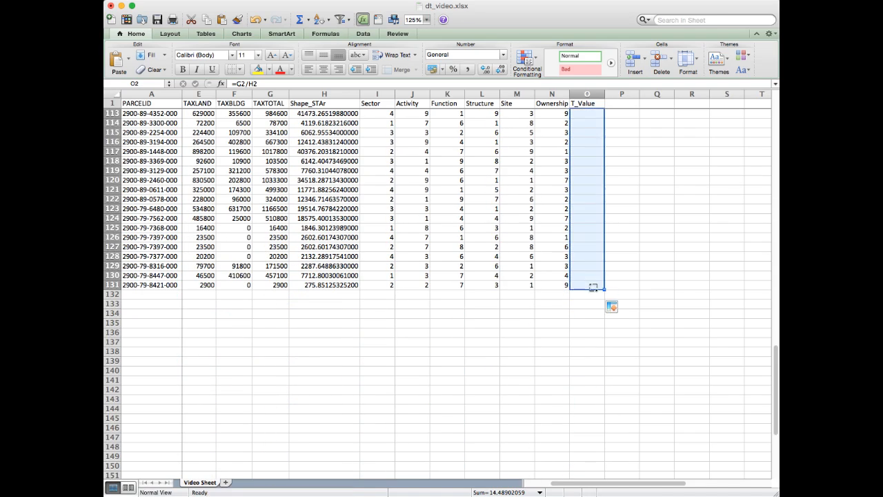
scroll(669, 234, "up", 20)
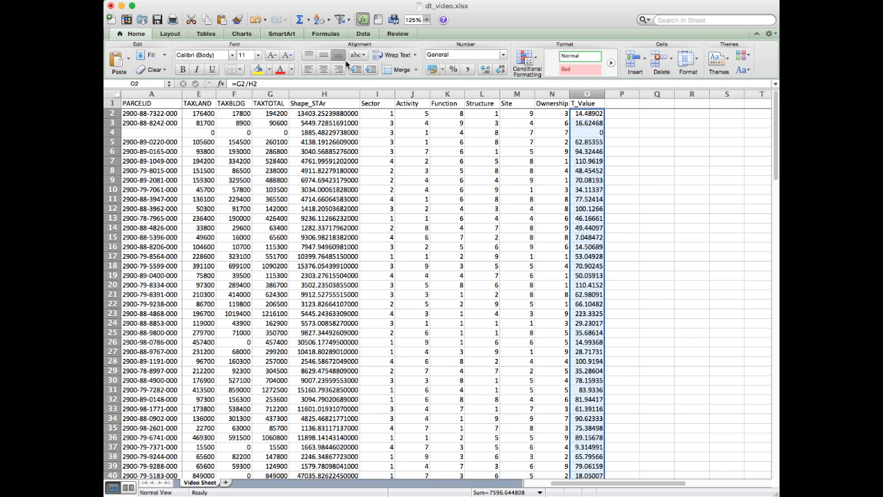
left_click(432, 69)
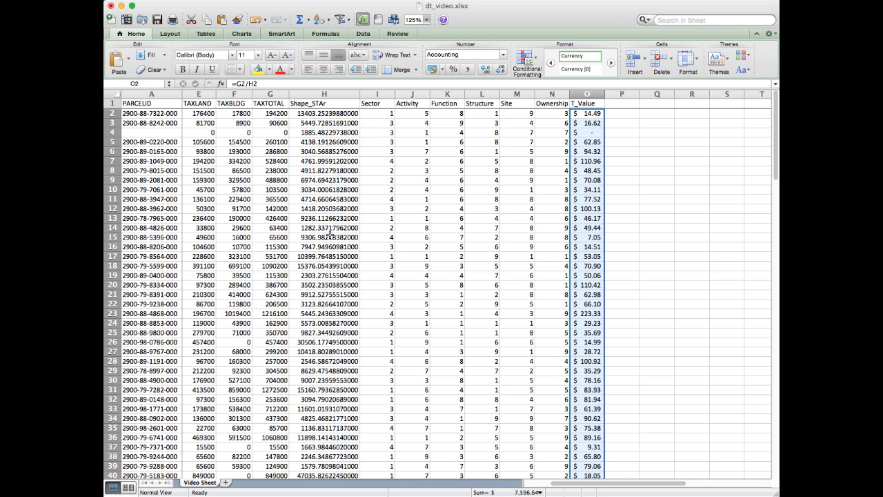
Step: Review the TXCITYST column, and enter the heading Local in cell P1, directly after T_Value
scroll(309, 223, "left", 3)
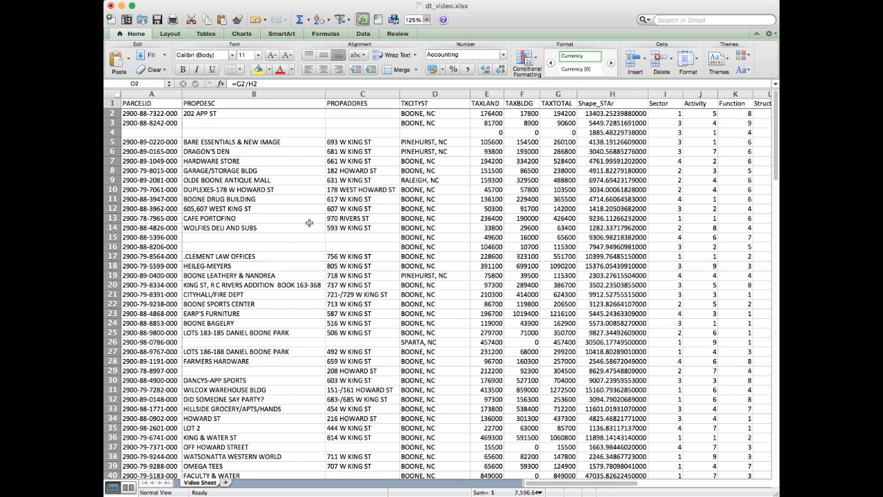
left_click(442, 93)
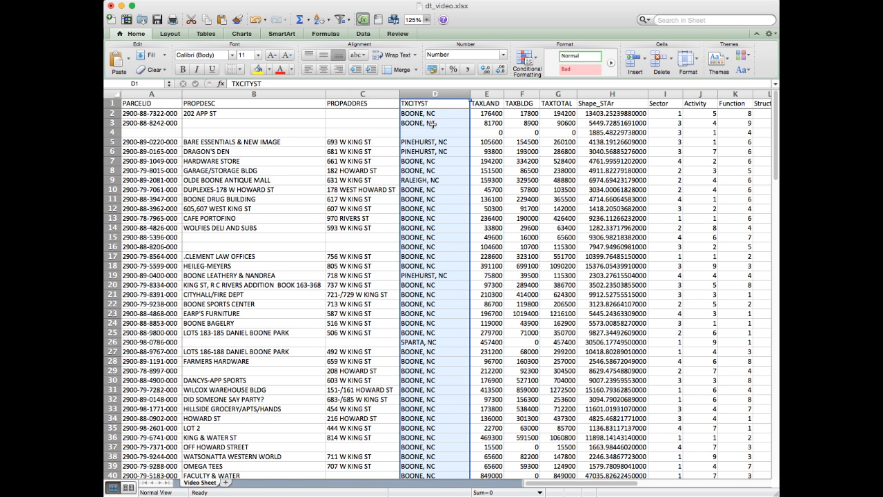
scroll(432, 124, "right", 2)
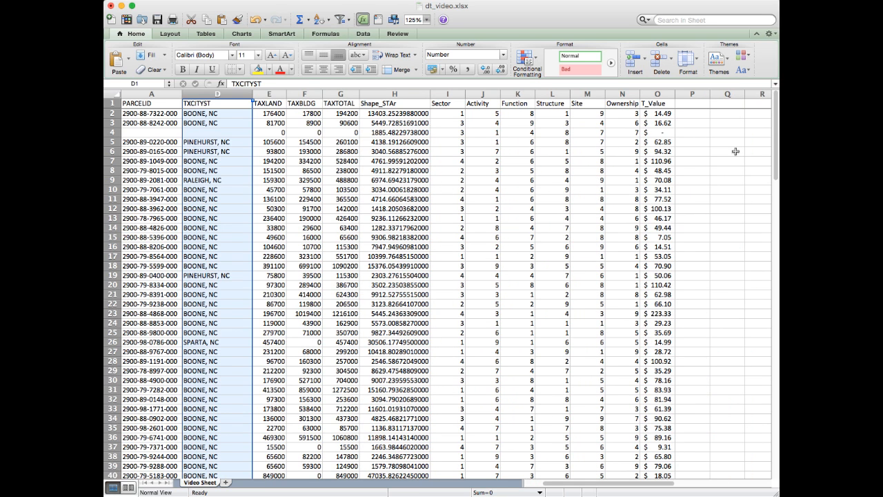
left_click(693, 105)
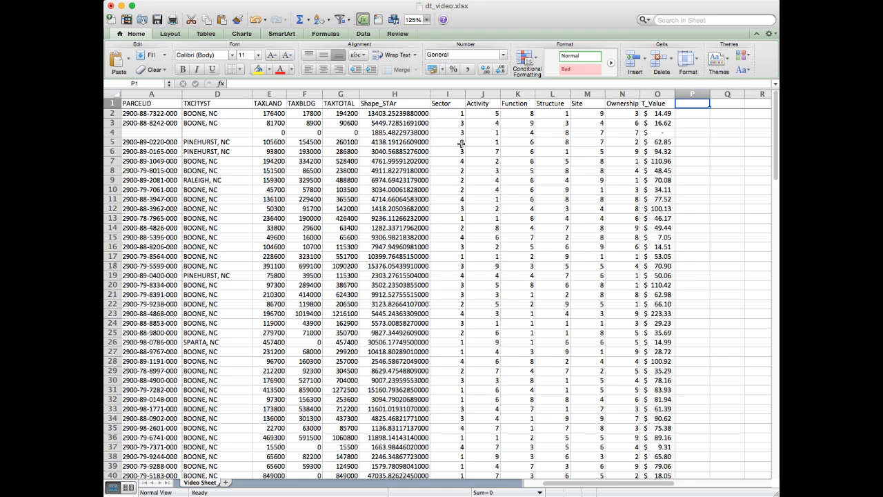
type("Local")
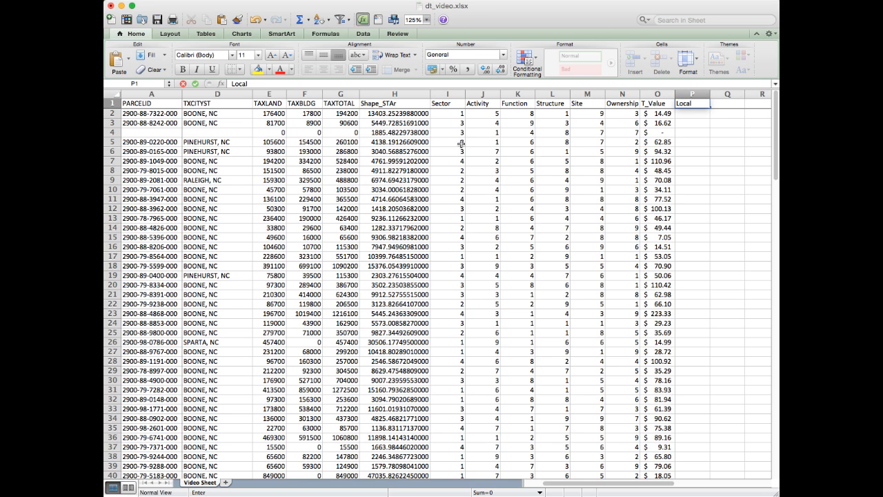
key("Return")
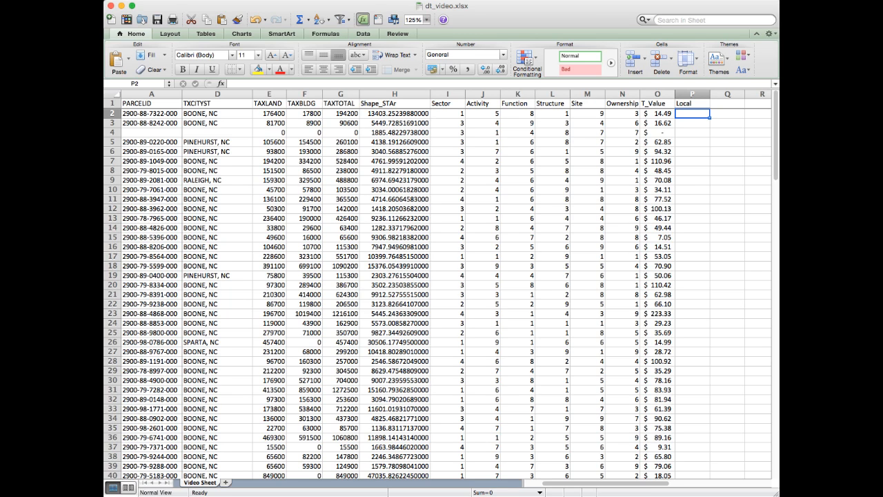
Step: Start an IF formula in cell P2 whose logical test refers to the TXCITYST cell D2
type("=")
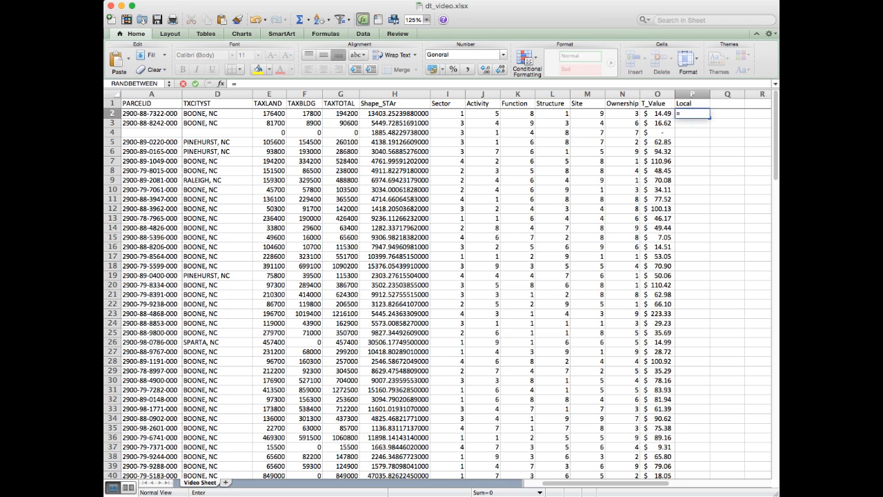
left_click(690, 118)
left_click(693, 114)
type("if")
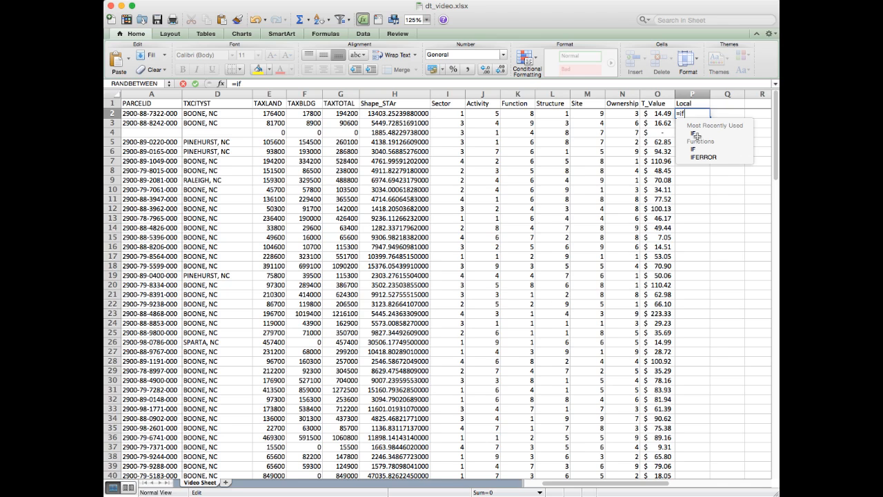
type("(")
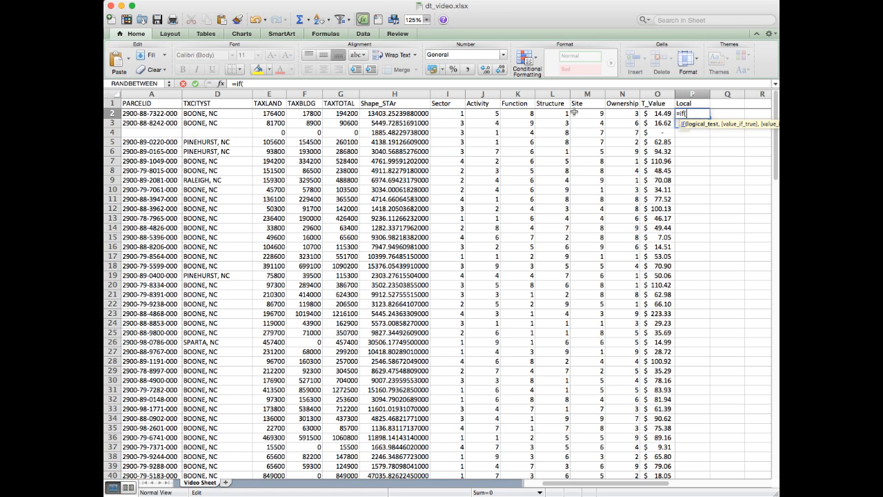
left_click(226, 114)
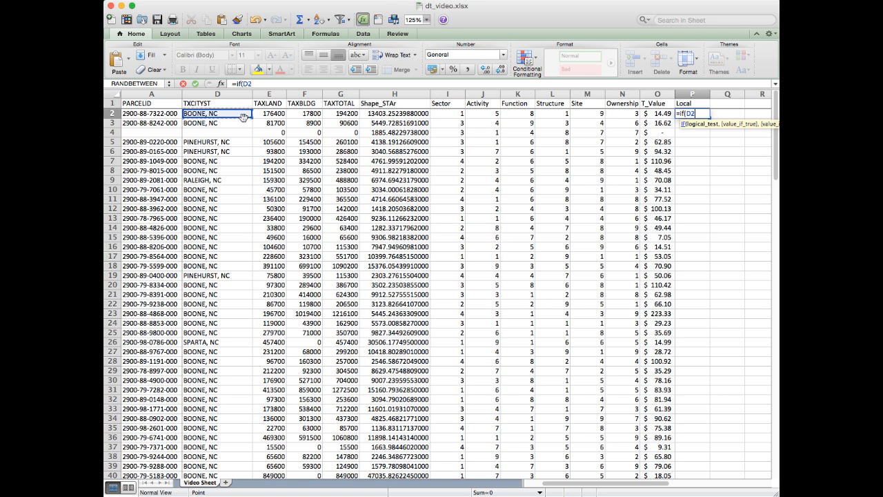
left_click(242, 116)
Step: Complete the P2 formula as =IF(D2="BOONE, NC",1,0), giving 1 for Boone owners and 0 for all others
left_click(698, 114)
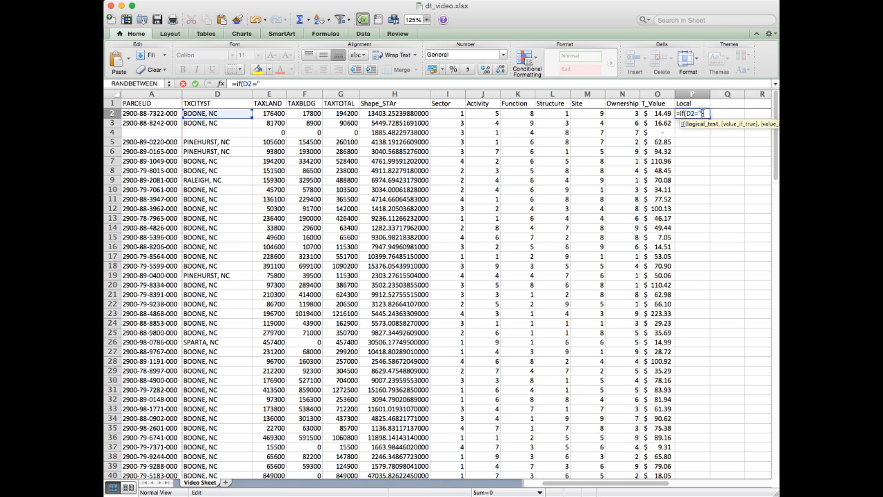
type("BONNE")
key("BackSpace")
type("OONE, NC")
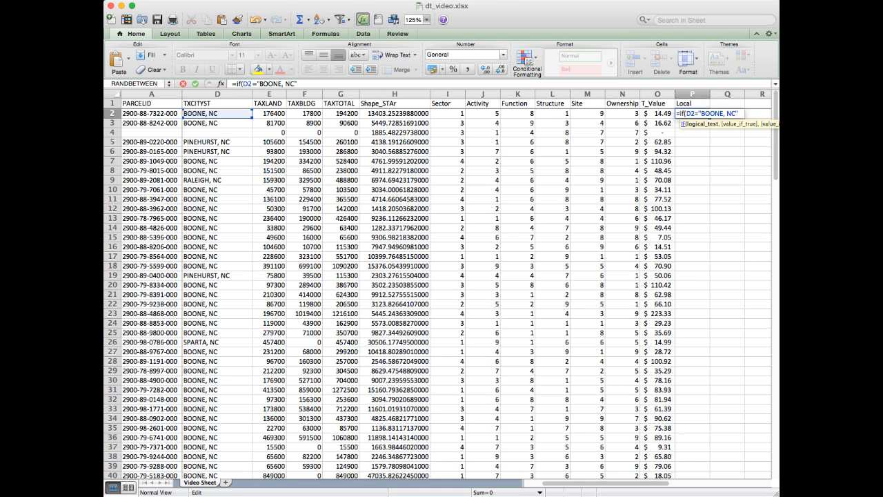
type(",")
type("1,")
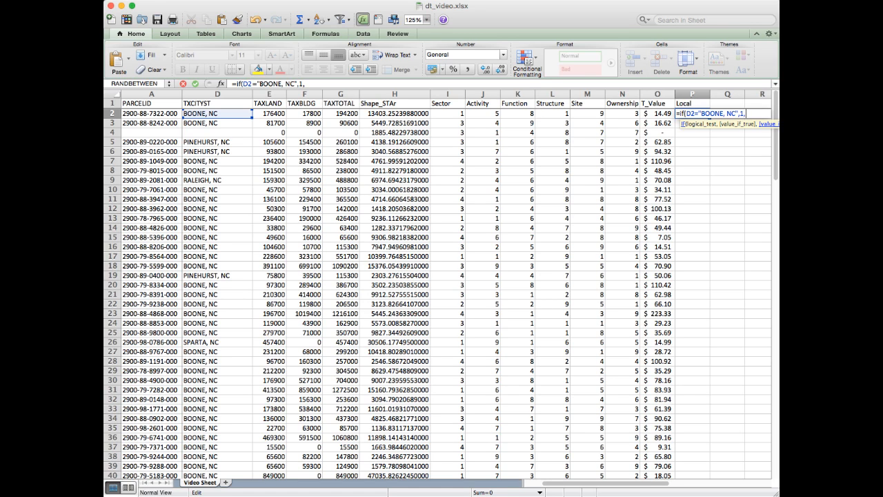
type("0")
key("Return")
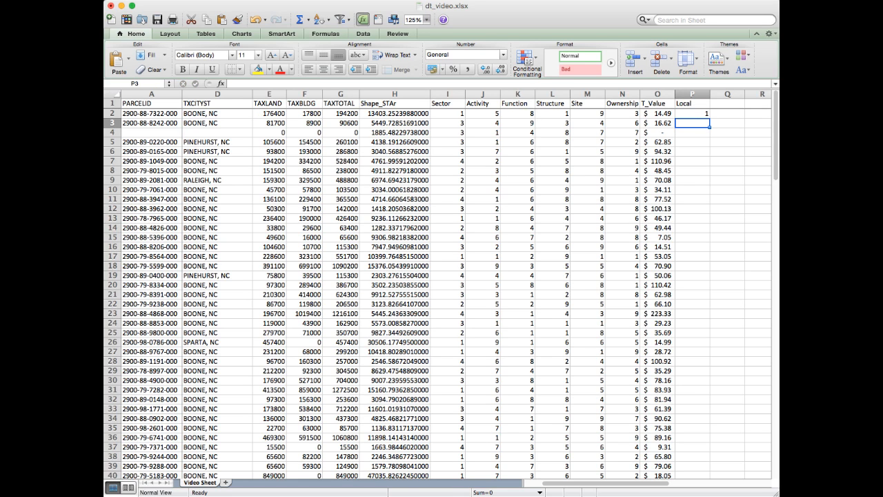
Step: Compare the TXCITYST entries in rows 2 and 5 with their cells in the Local column
left_click(145, 113)
left_click(225, 113)
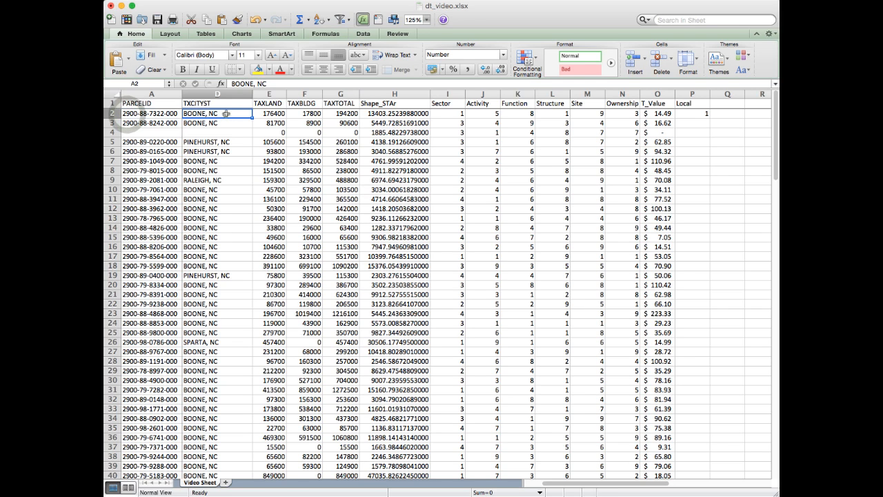
left_click(703, 113)
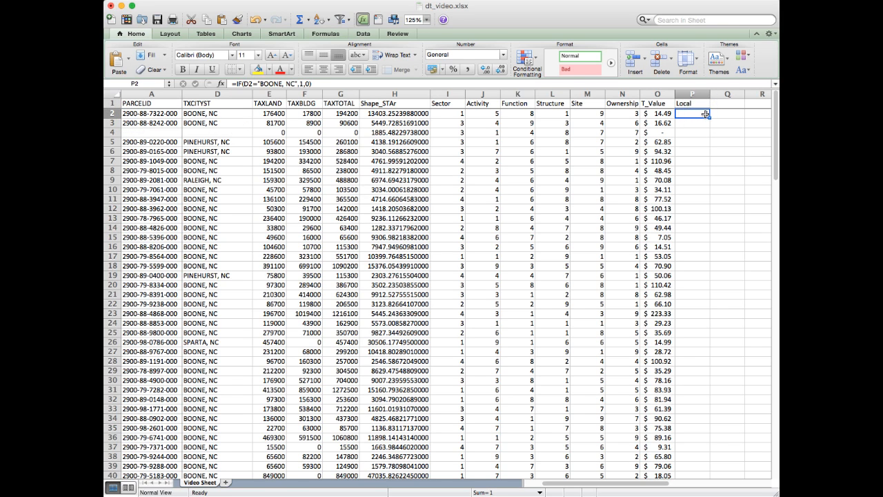
left_click(108, 142)
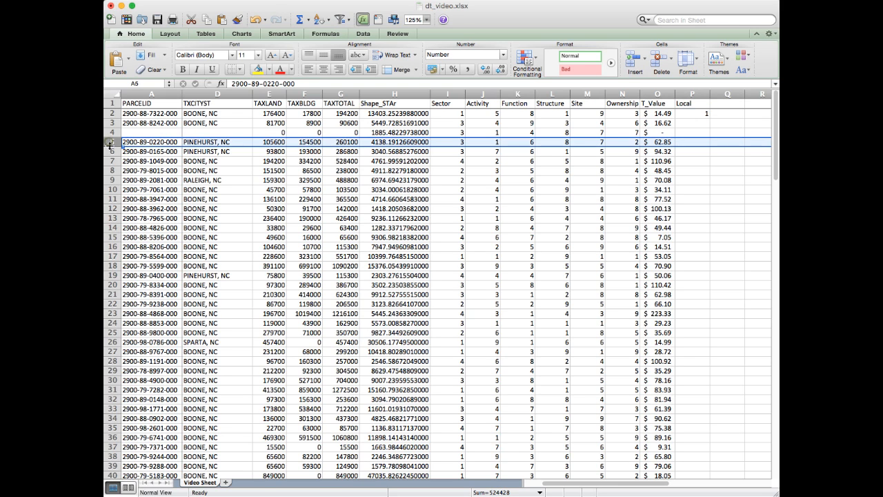
left_click(235, 142)
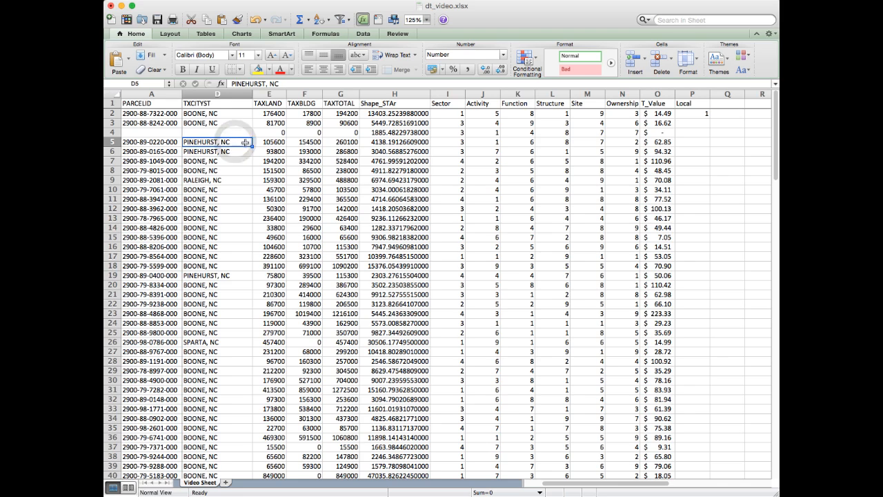
left_click(701, 141)
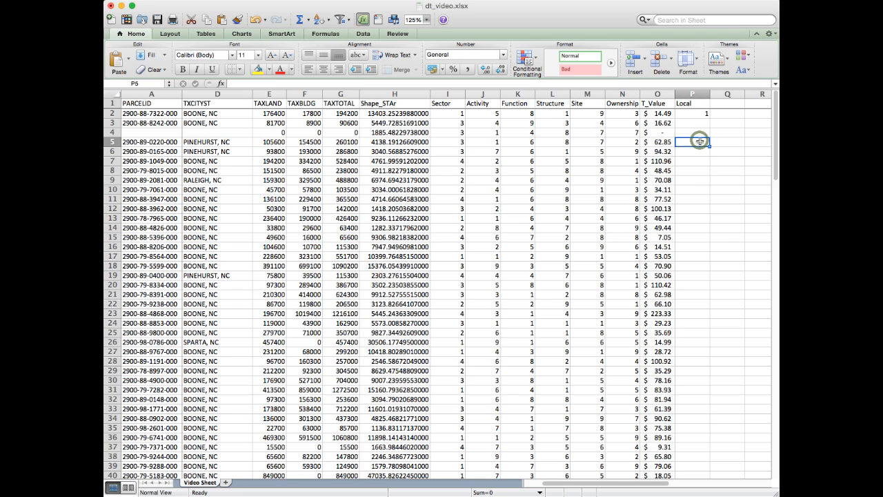
Step: Fill the Local formula from P2 down to P6
left_click(699, 113)
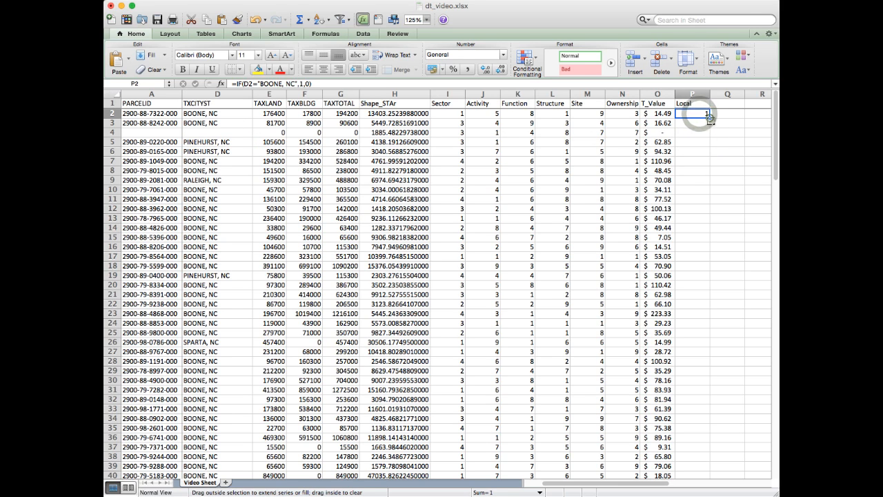
left_click_drag(708, 117, 709, 152)
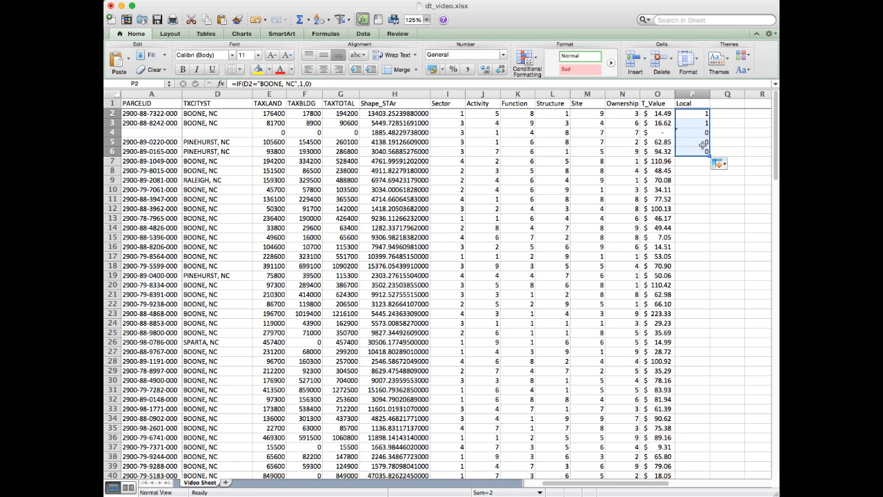
Step: Fill the Local formula from P2 down the column to the last parcel row, P131
left_click(699, 134)
left_click(701, 113)
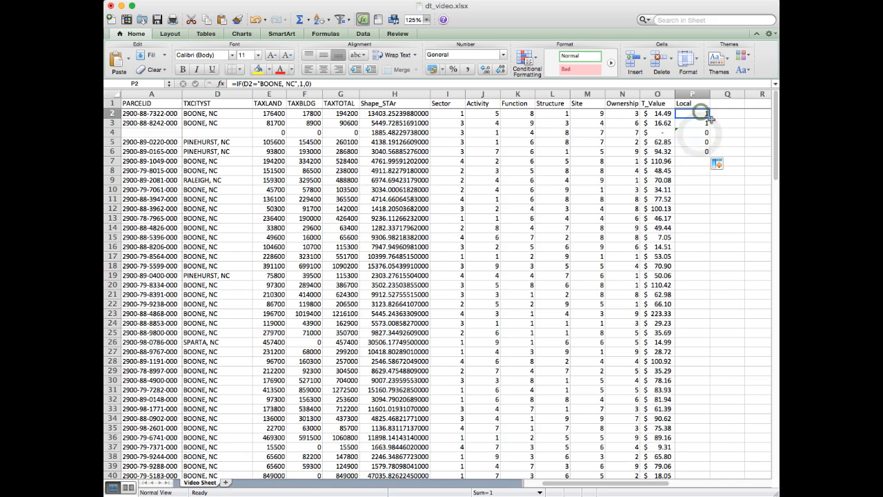
left_click_drag(709, 118, 710, 260)
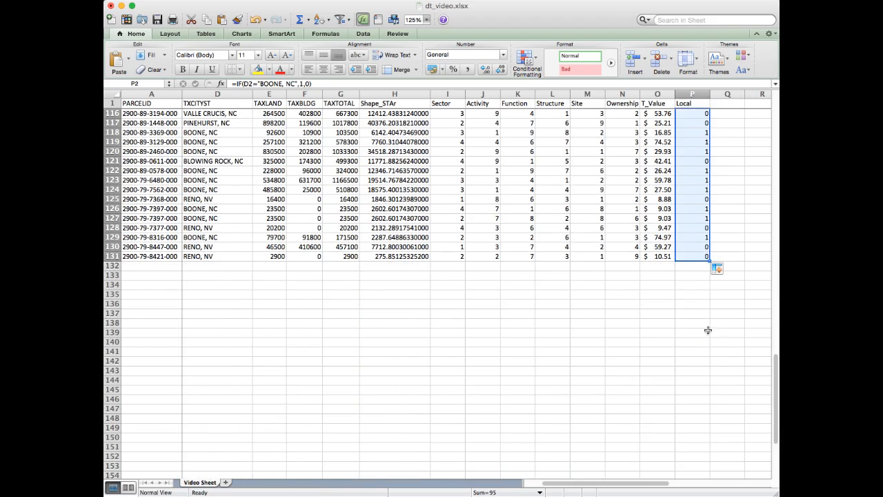
scroll(710, 332, "up", 15)
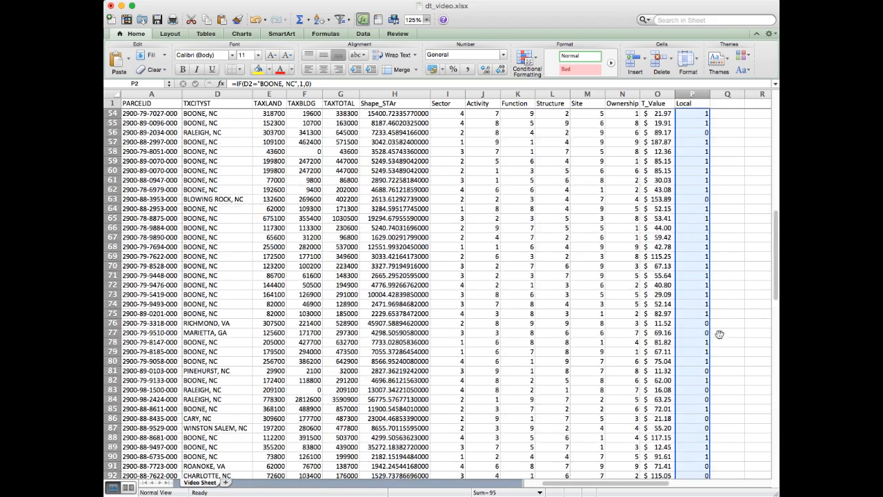
scroll(719, 334, "up", 12)
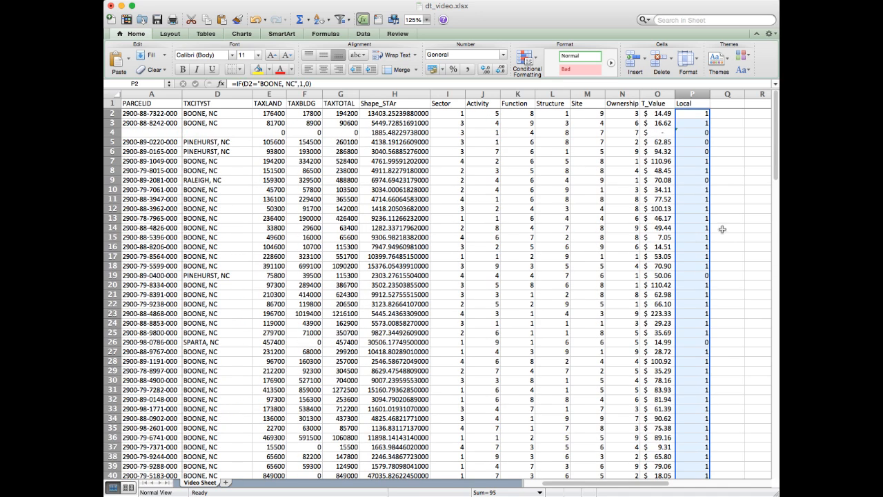
left_click(693, 103)
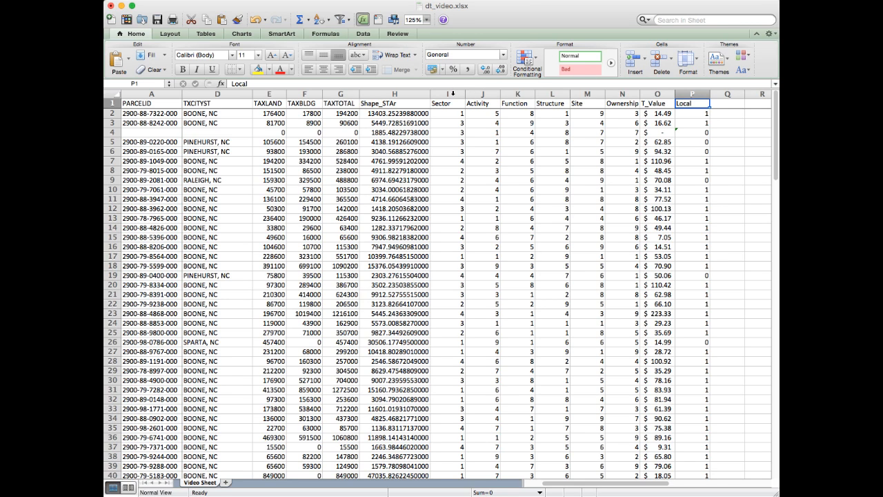
Step: Compare the coded columns Sector through Ownership with the calculated T_Value and Local columns
left_click_drag(452, 93, 624, 91)
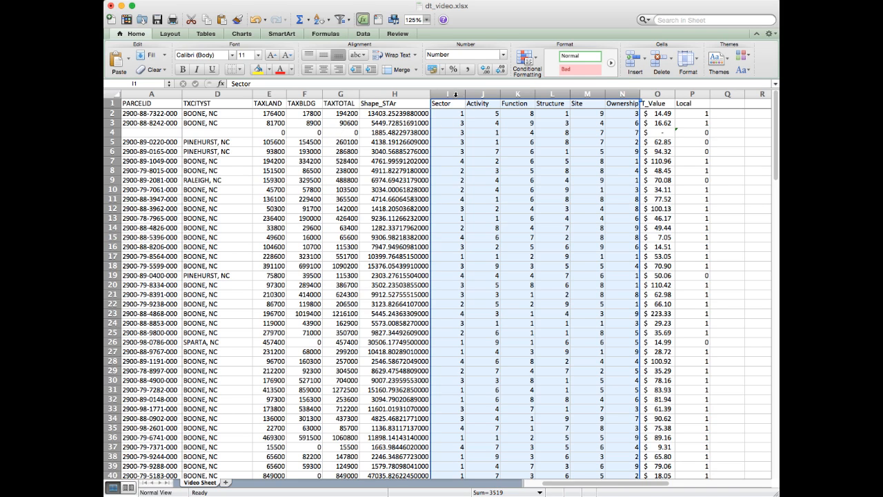
left_click(451, 94)
left_click_drag(451, 94, 621, 95)
mouse_move(674, 94)
left_mouse_down()
mouse_move(657, 94)
mouse_move(691, 93)
left_mouse_up()
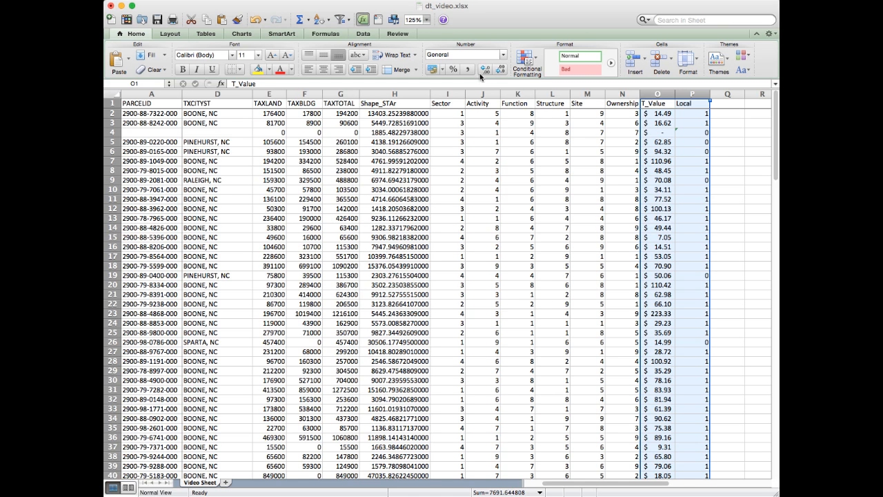
left_click(532, 123)
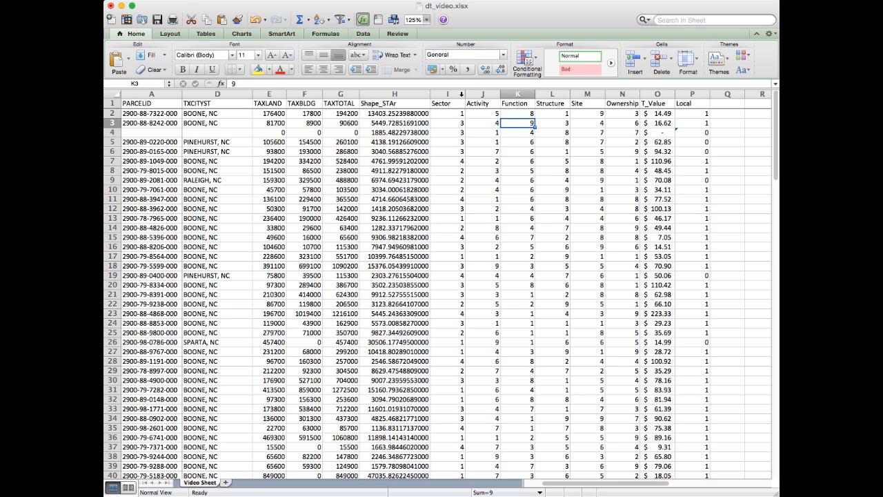
left_click(448, 94)
key("shift+Right")
key("shift+Right")
key("shift+Right")
key("shift+Right")
key("shift+Right")
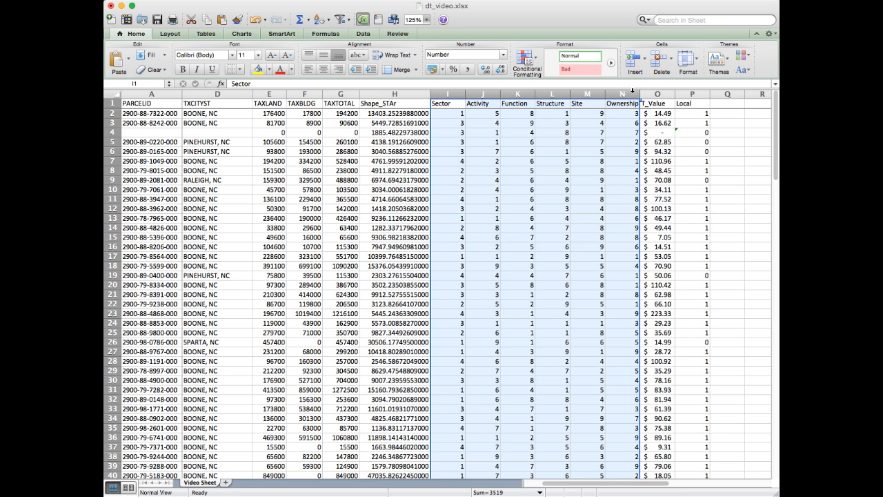
left_click_drag(658, 93, 697, 93)
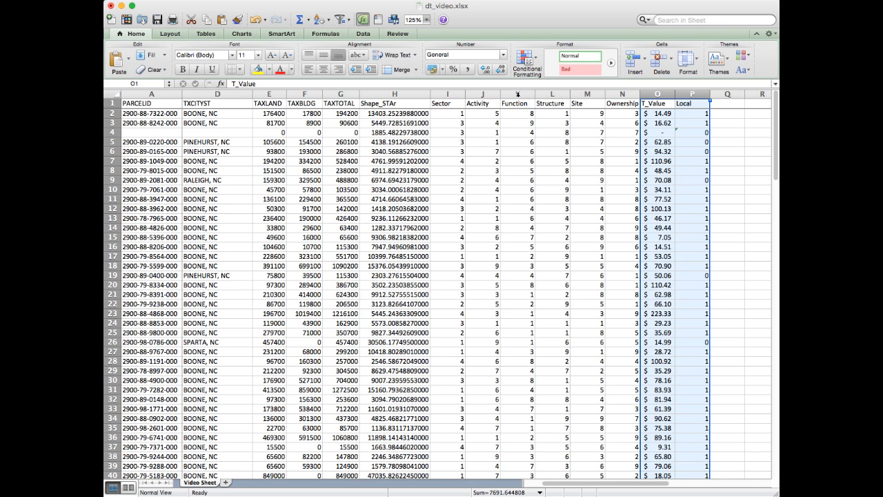
left_click(623, 104)
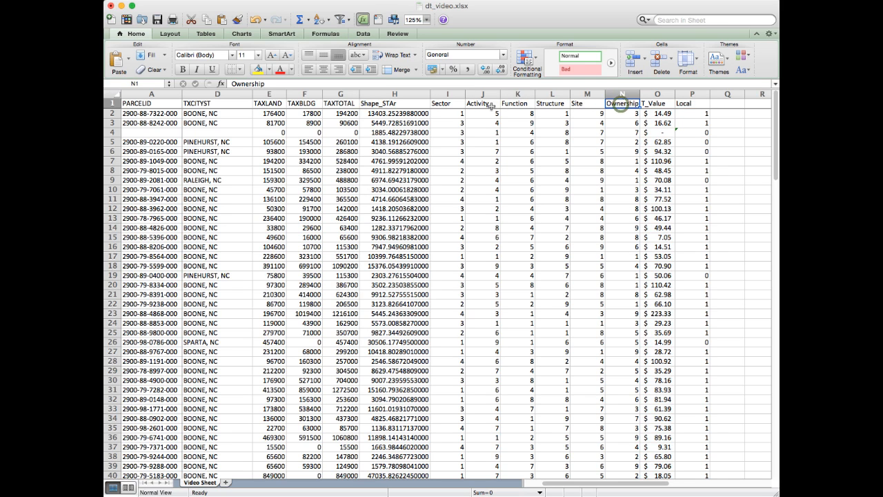
left_click(689, 103)
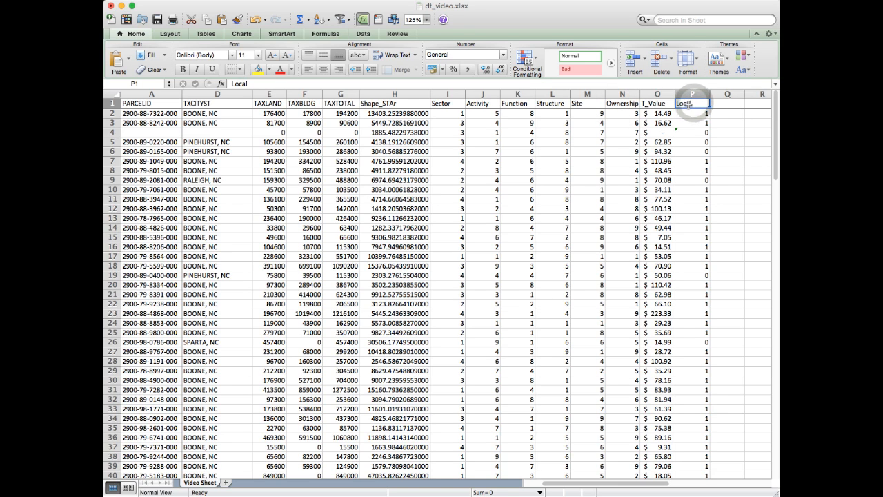